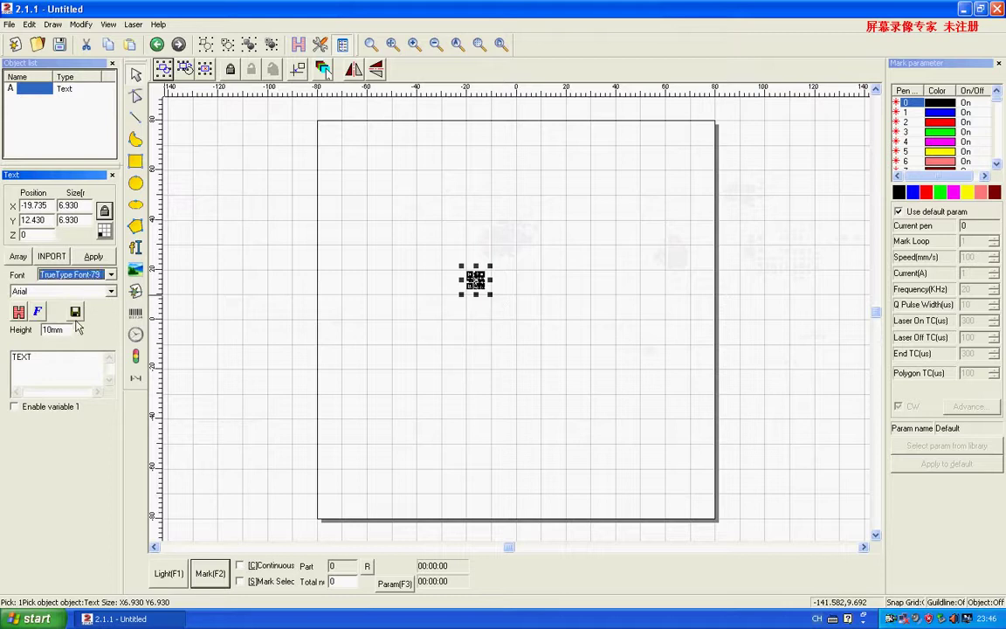
# Step: Replace the text object's content with 1234ABCD and centre it on the origin
pyautogui.moveTo(31, 368); pyautogui.dragTo(2, 367)
pyautogui.write('1234ABCD')
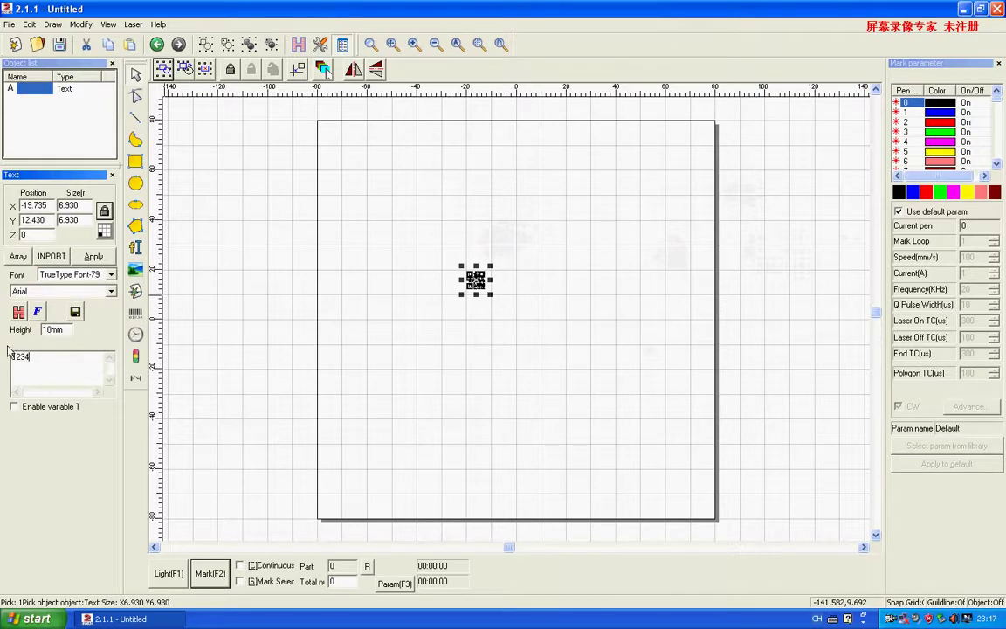
pyautogui.click(90, 256)
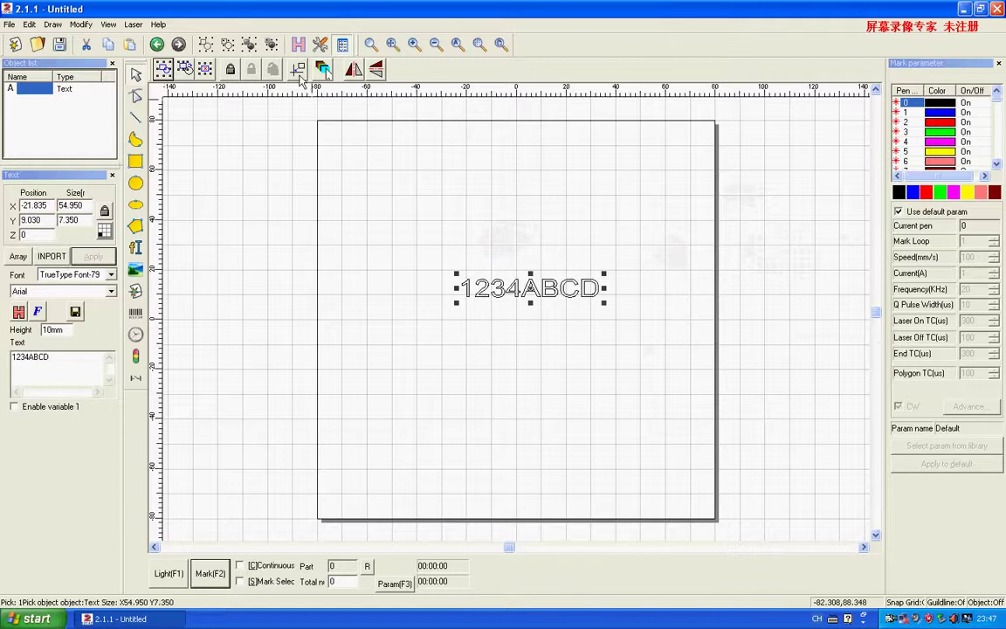
pyautogui.click(298, 70)
# Step: Try flipping the text horizontally and vertically, returning it to its normal reading orientation
pyautogui.click(321, 70)
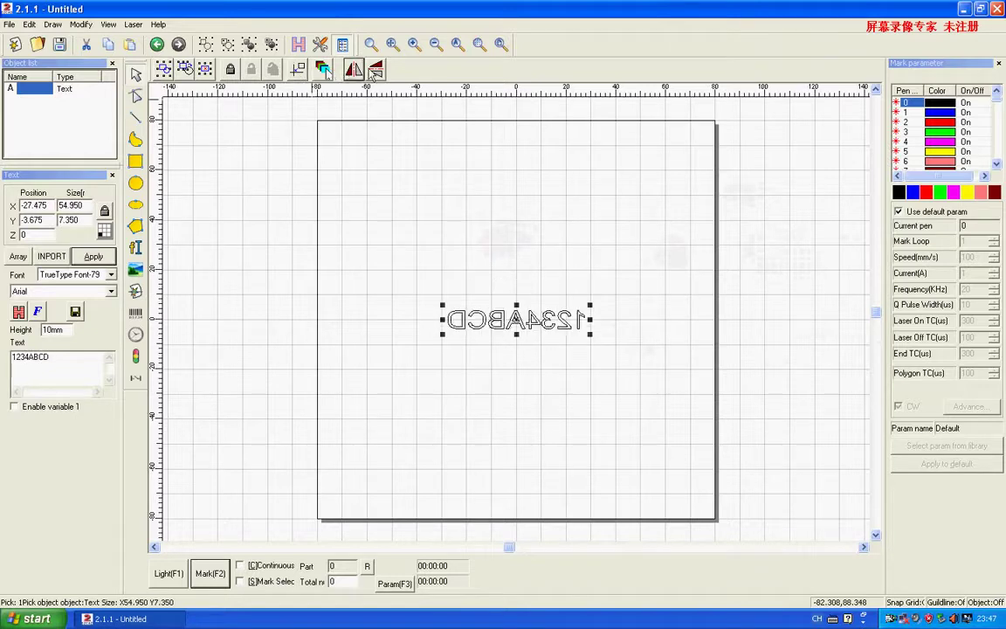
pyautogui.click(376, 70)
pyautogui.click(376, 70)
pyautogui.click(355, 71)
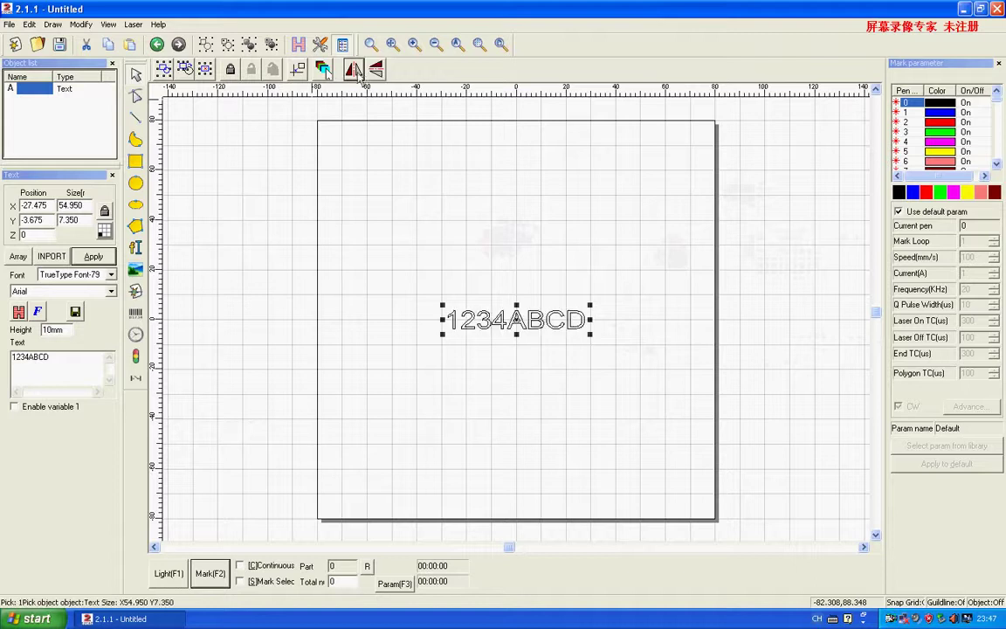
# Step: Override the default parameters of pen 0 with a speed of 200 mm/s and mark the text
pyautogui.click(900, 211)
pyautogui.click(994, 253)
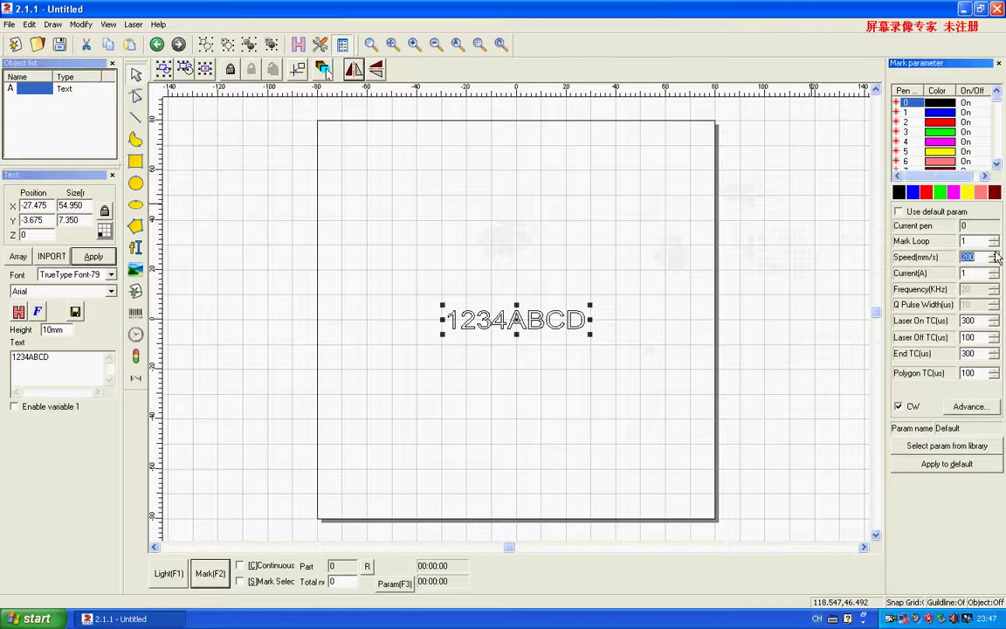
pyautogui.click(211, 574)
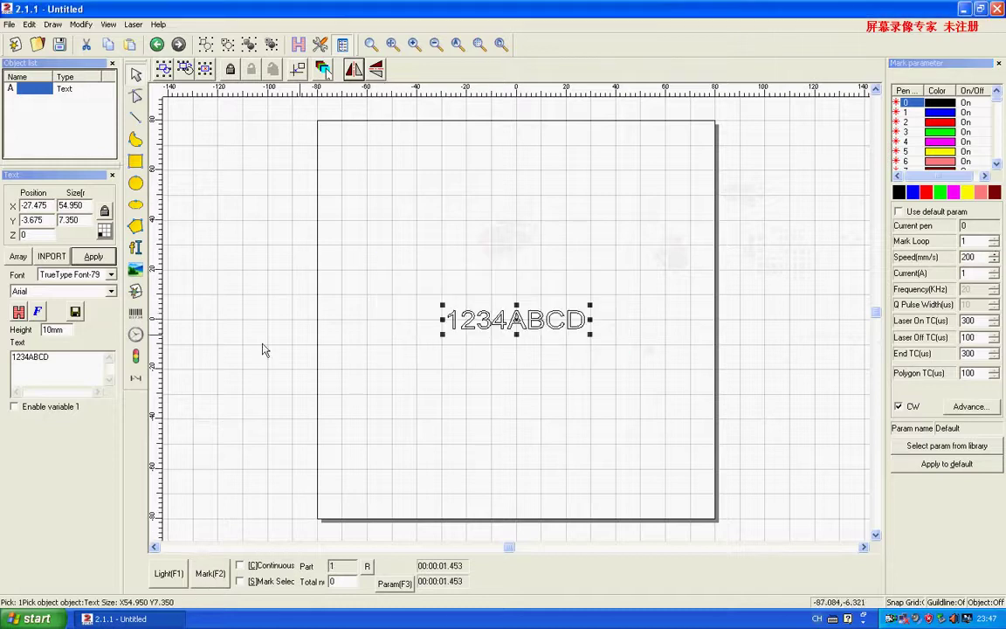
# Step: Switch the text's font type to Jsf Font-160 and apply it
pyautogui.click(110, 274)
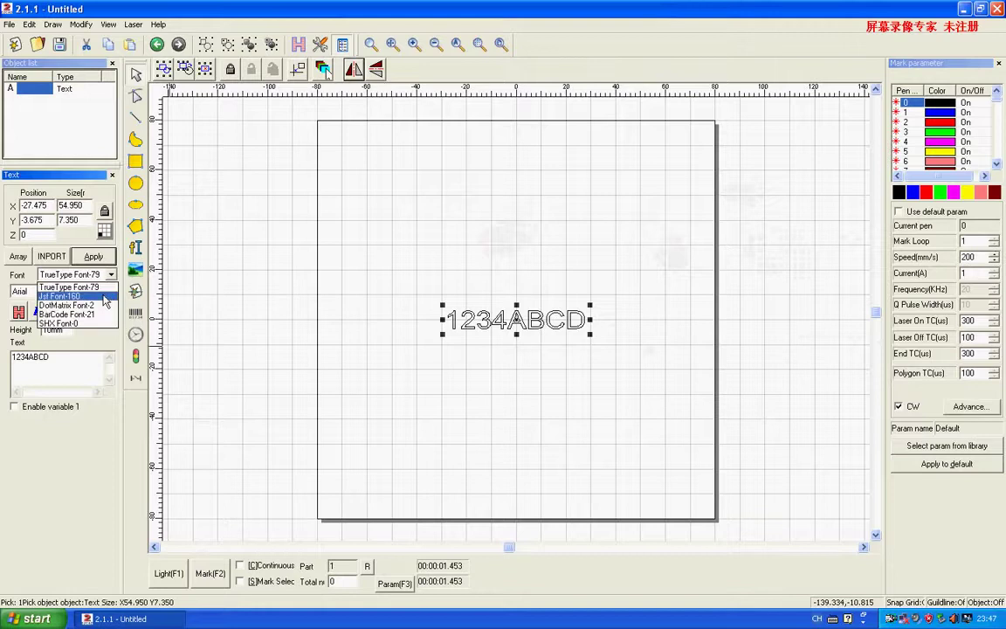
pyautogui.click(105, 296)
pyautogui.click(94, 257)
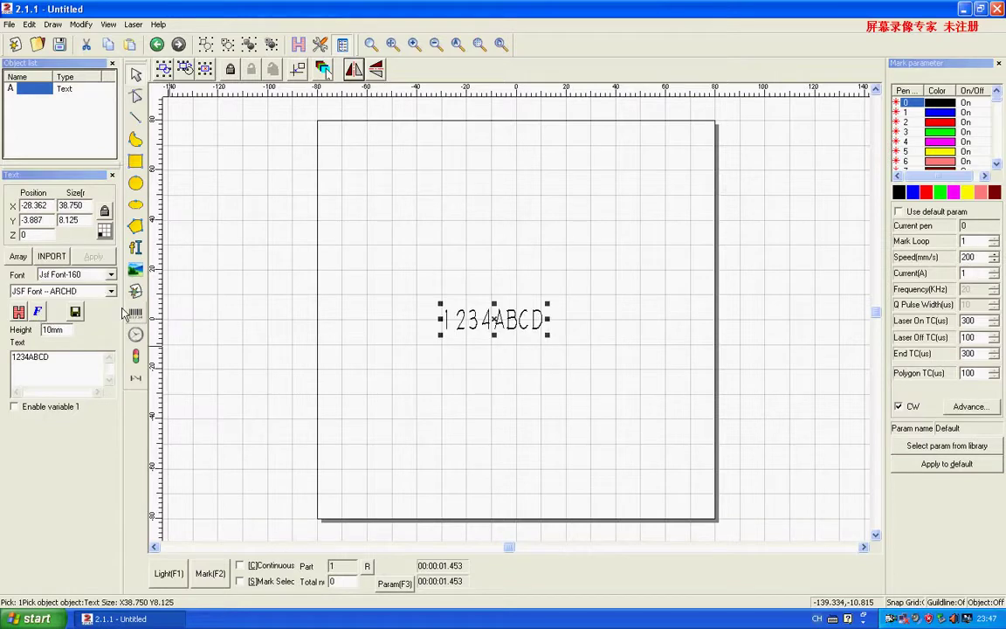
# Step: Browse the available JSF fonts and apply JCZ Single Line Font --Song to the text
pyautogui.click(111, 291)
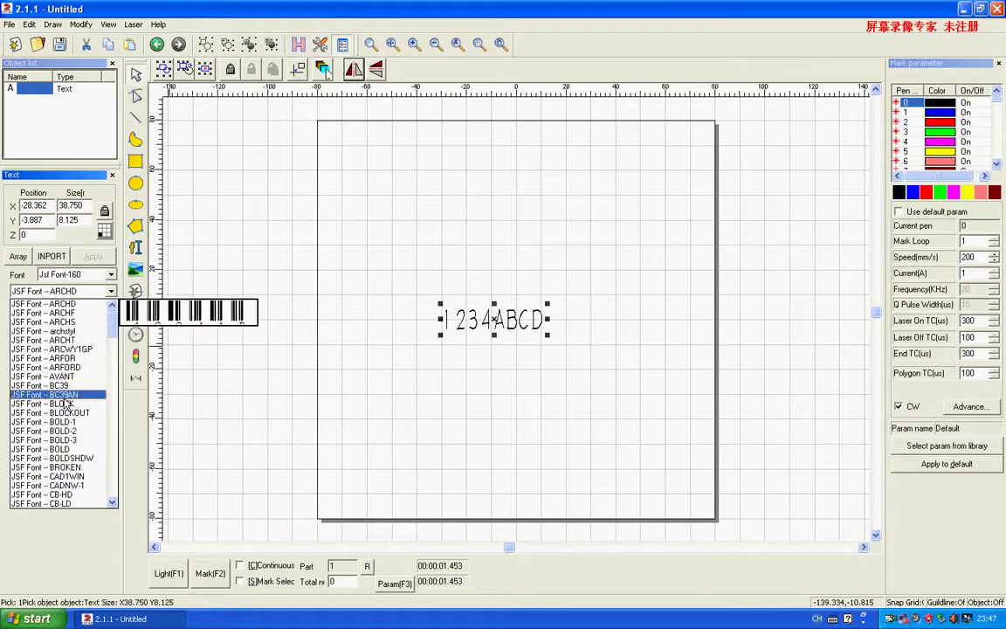
pyautogui.scroll(-3, 55, 464)
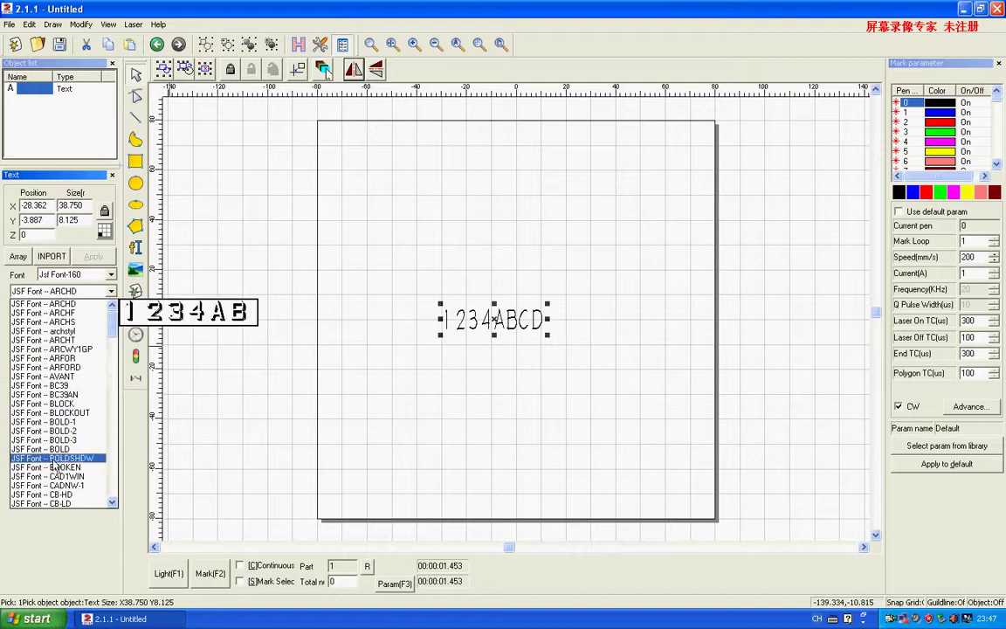
pyautogui.scroll(-15, 57, 476)
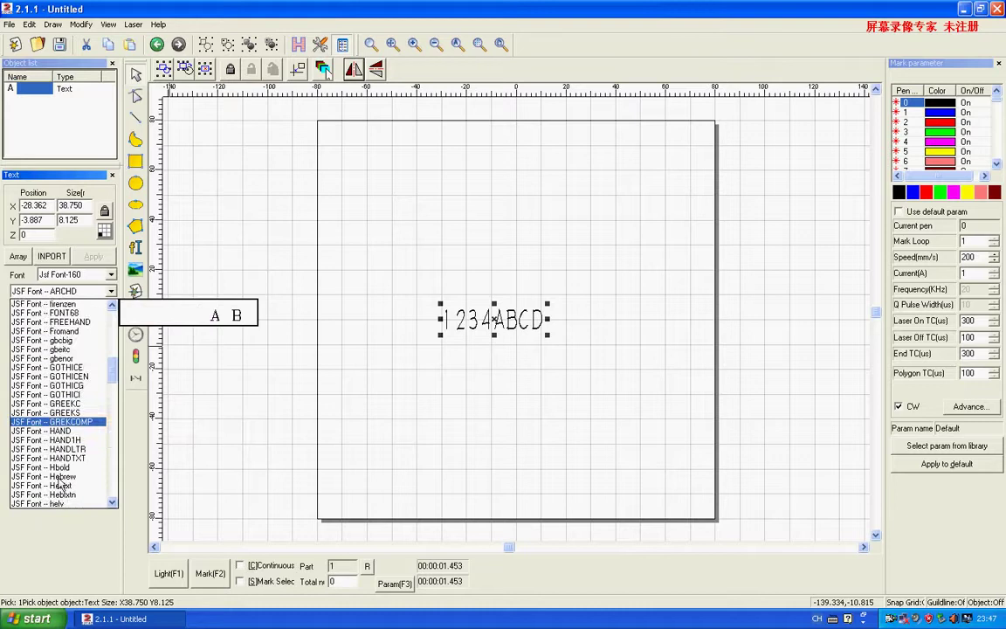
pyautogui.scroll(-6, 59, 482)
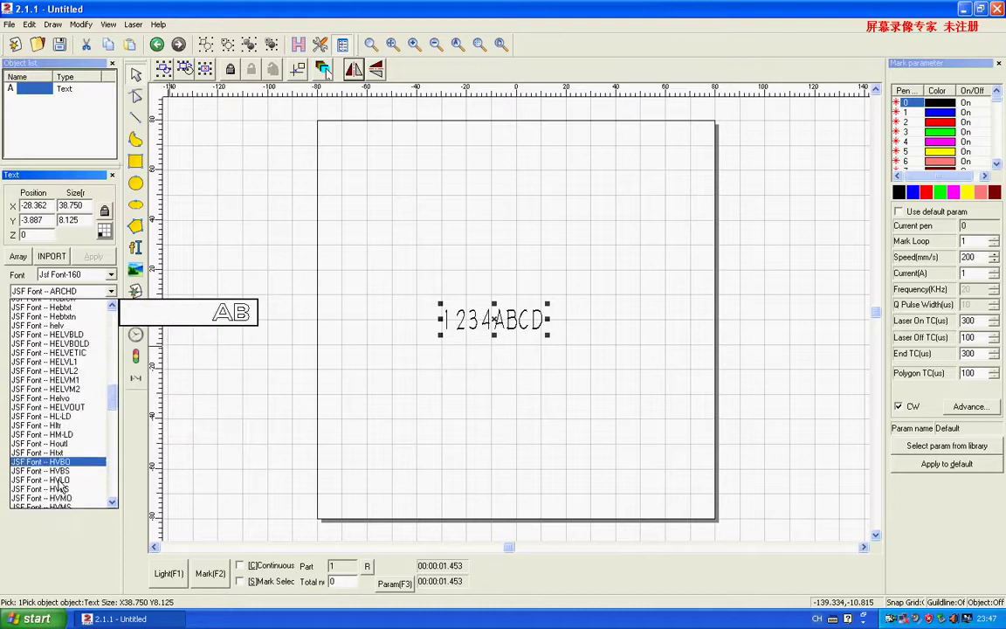
pyautogui.scroll(-7, 59, 486)
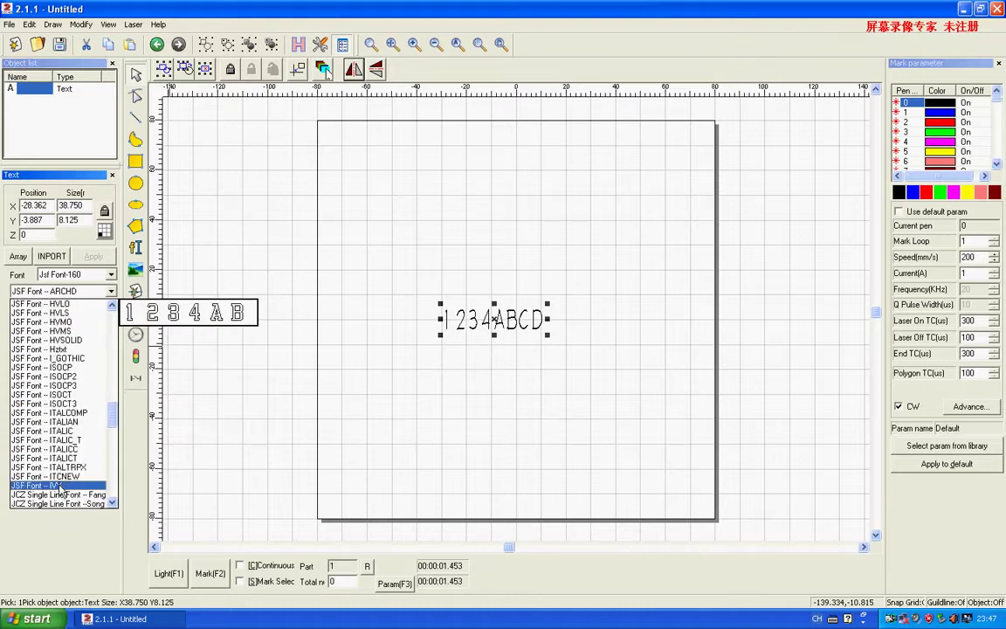
pyautogui.scroll(-3, 60, 486)
pyautogui.click(58, 507)
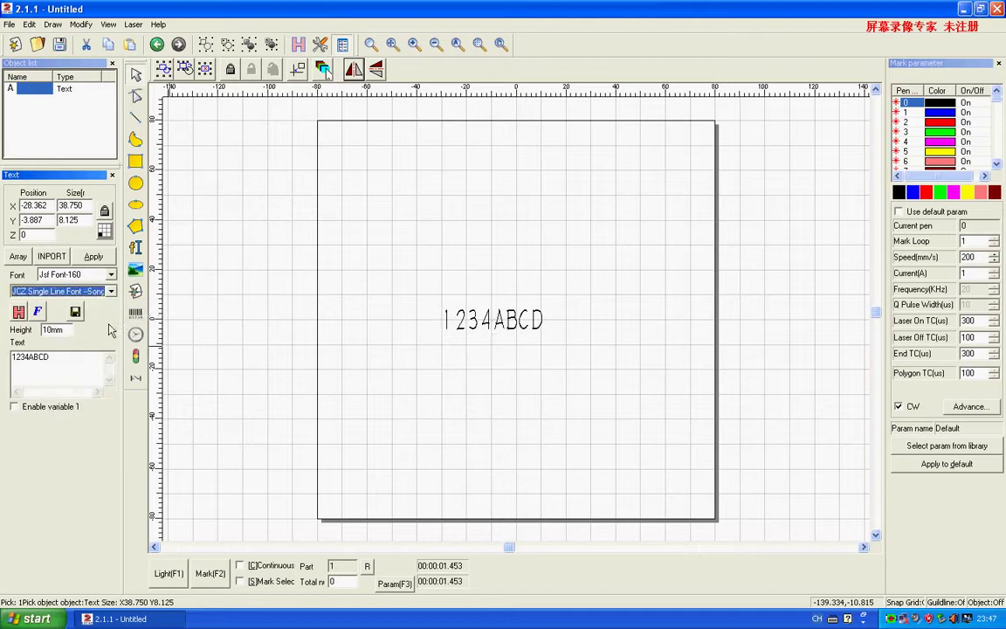
pyautogui.click(96, 257)
# Step: Rotate the text clockwise into a downward slope, about 40 by 27 mm overall, and mark it centred on the origin
pyautogui.moveTo(505, 318); pyautogui.dragTo(560, 318)
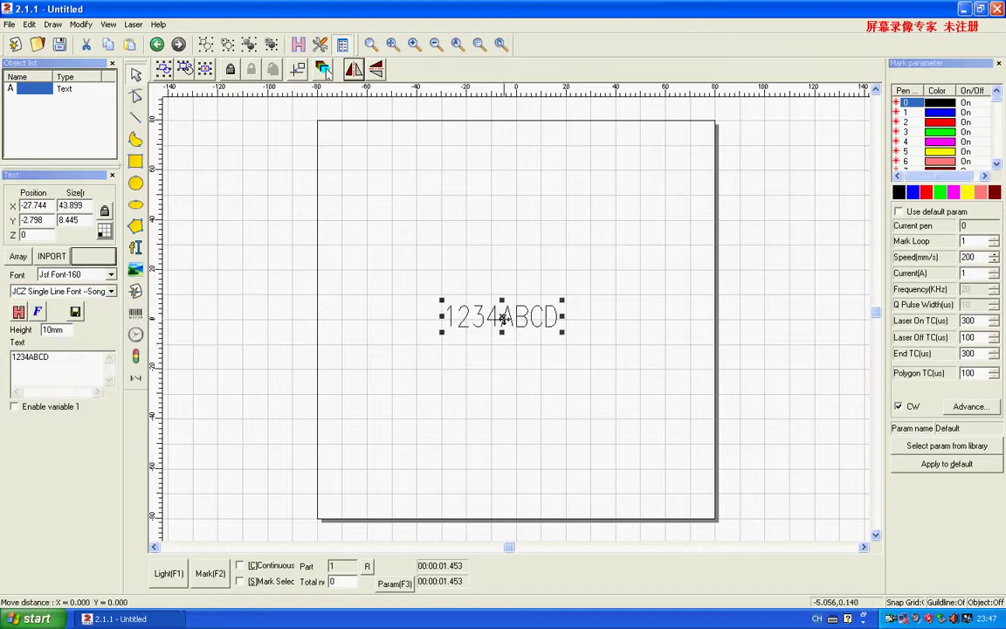
pyautogui.click(503, 318)
pyautogui.moveTo(562, 300); pyautogui.dragTo(554, 327)
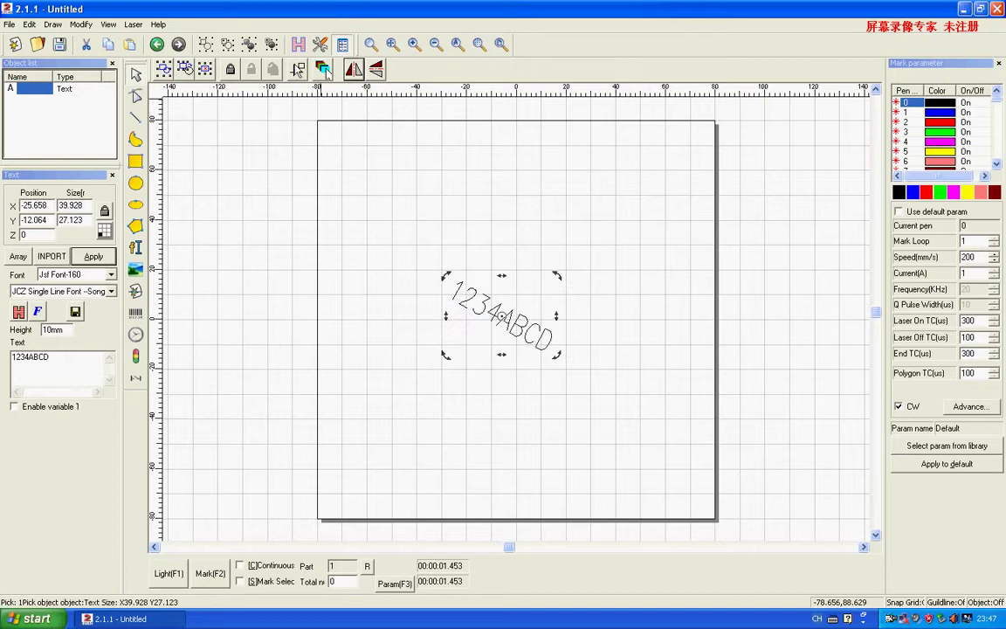
pyautogui.click(219, 574)
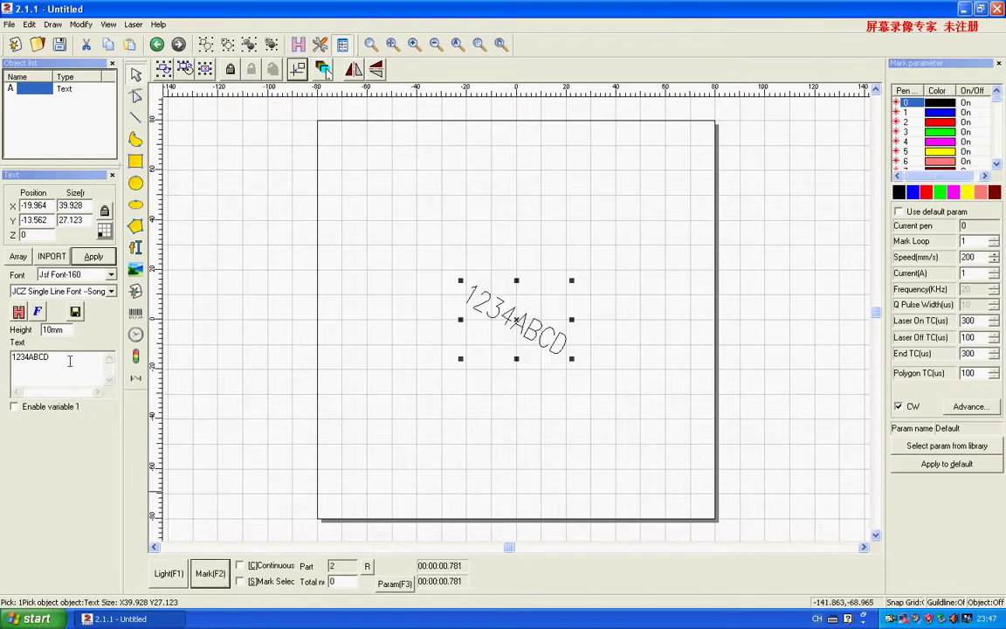
# Step: Replace the text content with 001 and enable variable text for the object
pyautogui.doubleClick(40, 366)
pyautogui.write('001')
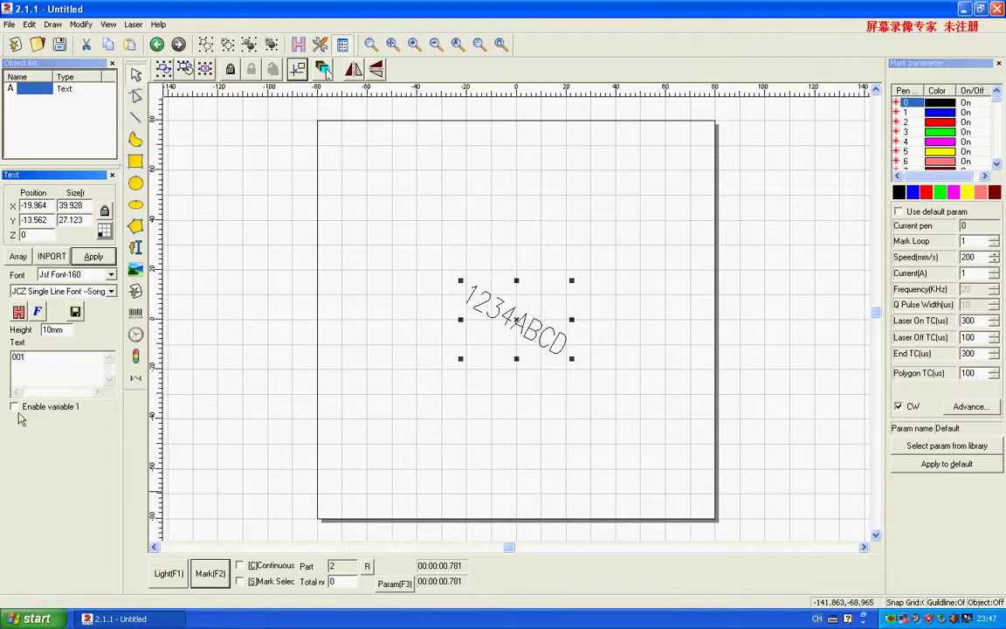
pyautogui.click(14, 406)
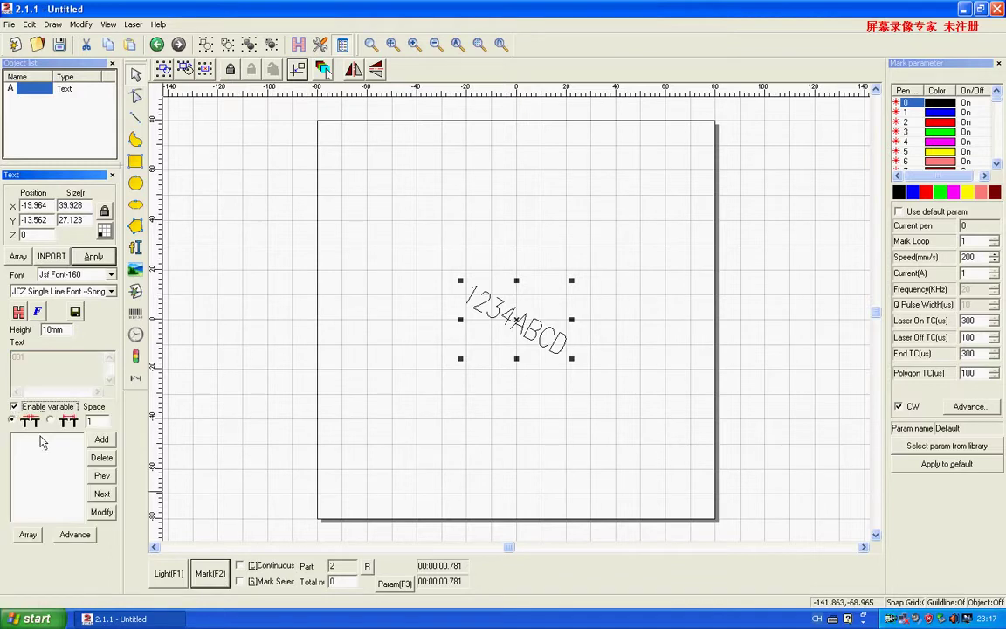
# Step: Add a serial number text element starting at 0001 with a limit of 9999
pyautogui.click(101, 440)
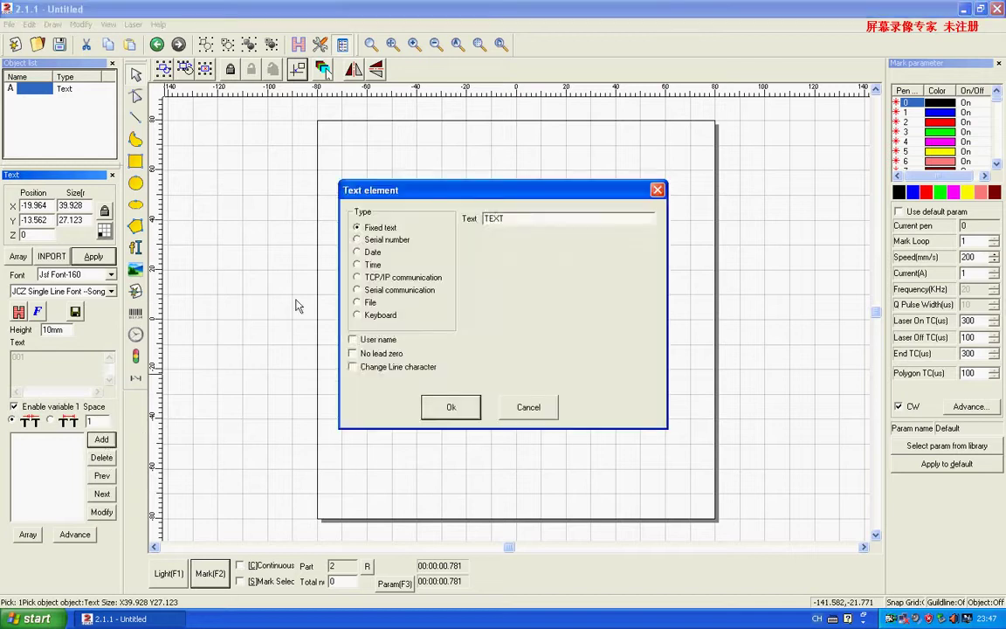
pyautogui.click(360, 239)
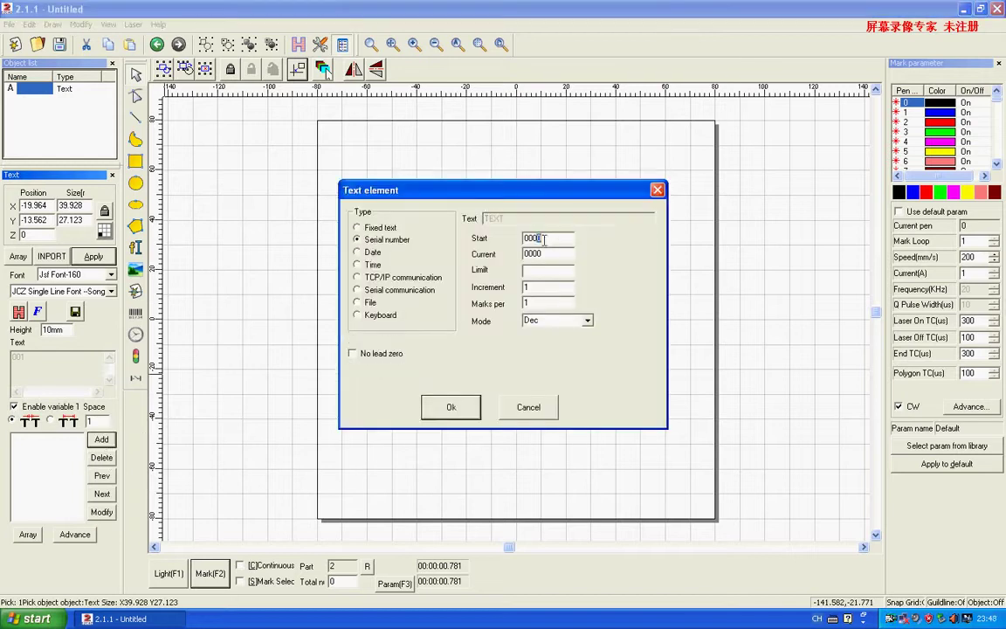
pyautogui.write('11')
pyautogui.click(525, 268)
pyautogui.write('9999')
pyautogui.click(459, 411)
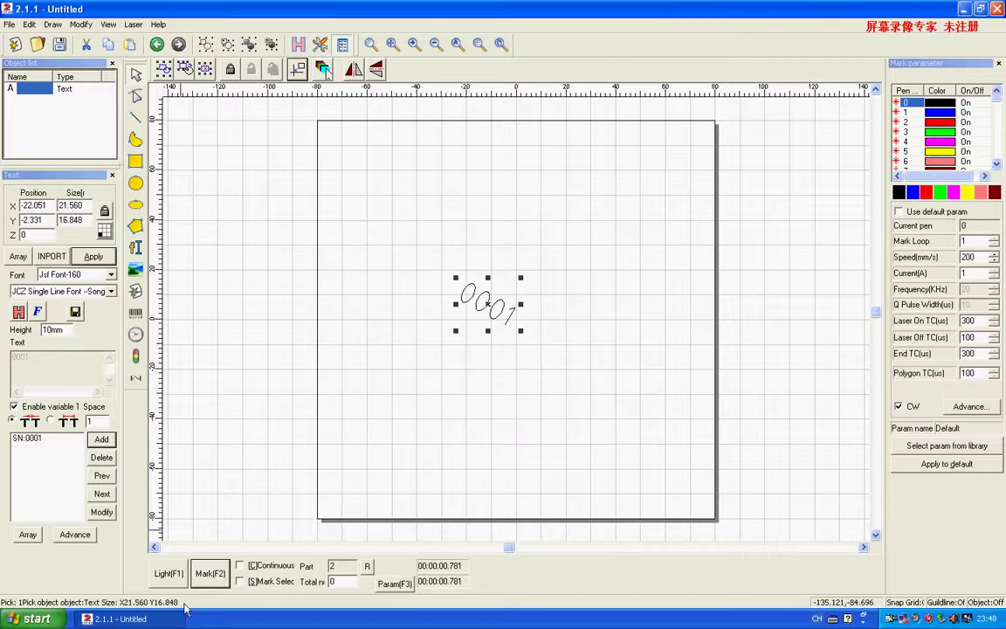
# Step: Centre the serial number text on the origin and mark it three times in succession
pyautogui.click(212, 574)
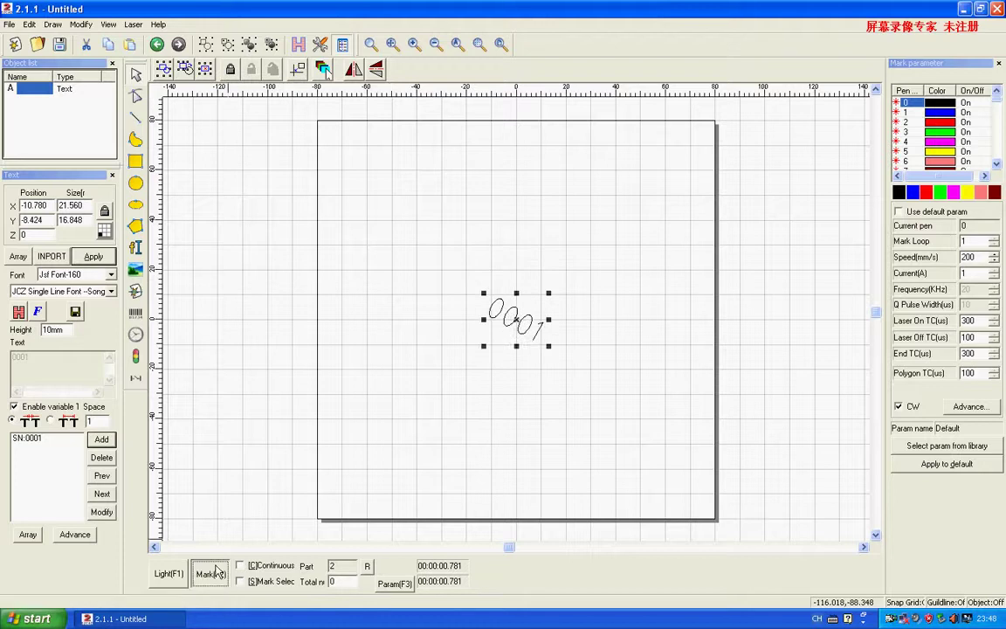
pyautogui.click(214, 574)
pyautogui.click(214, 574)
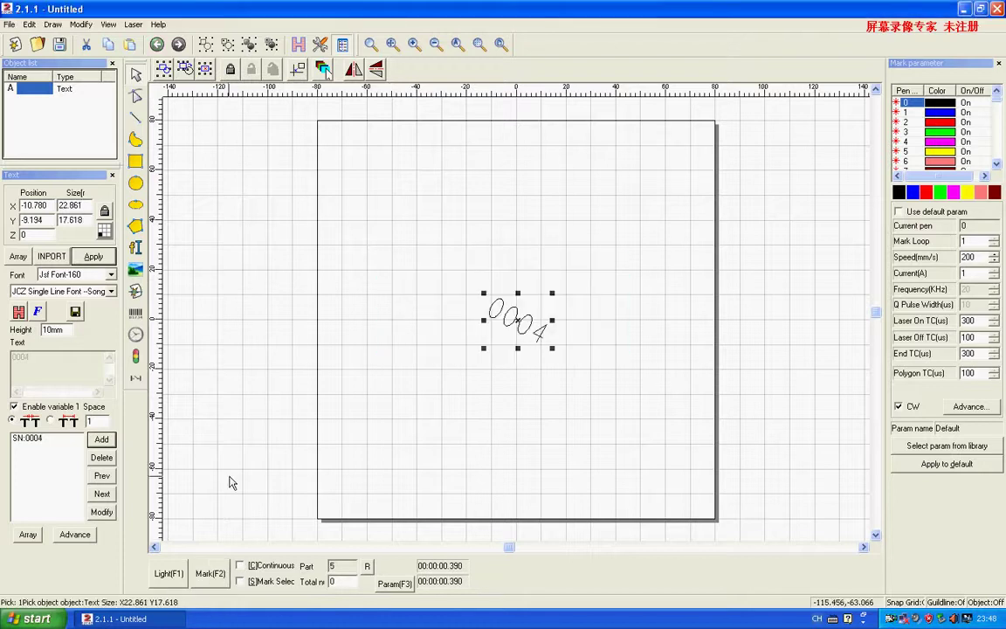
# Step: Delete the serial number text and import the 中国重汽 vector file
pyautogui.press('Delete')
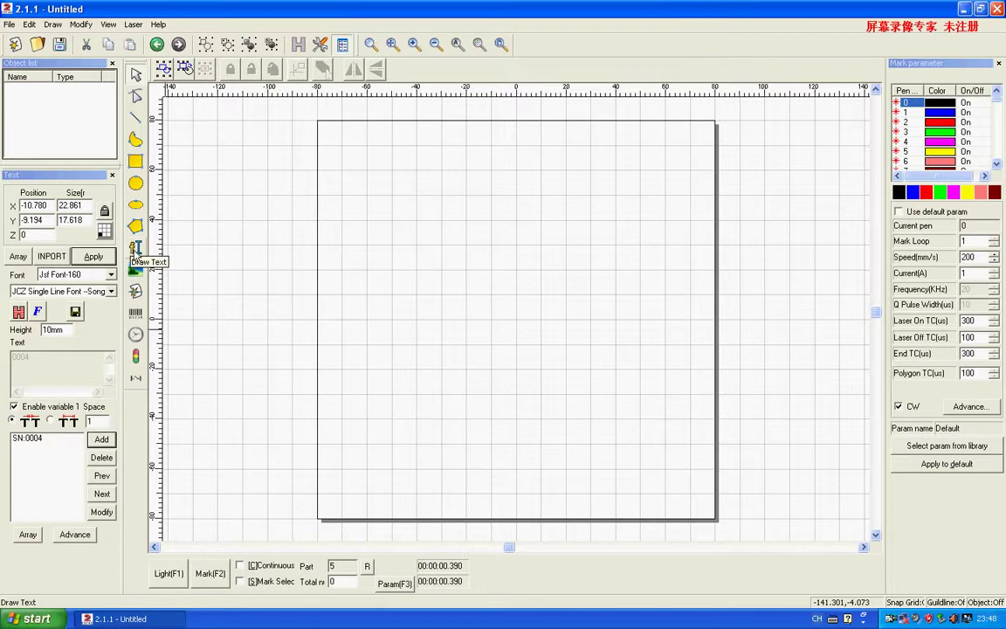
pyautogui.click(137, 249)
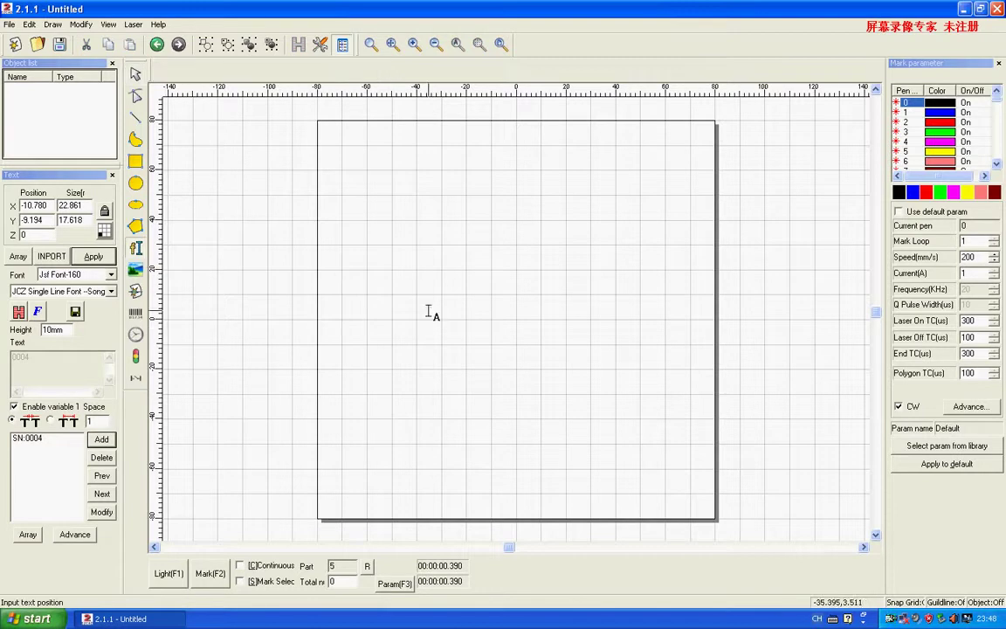
pyautogui.click(136, 291)
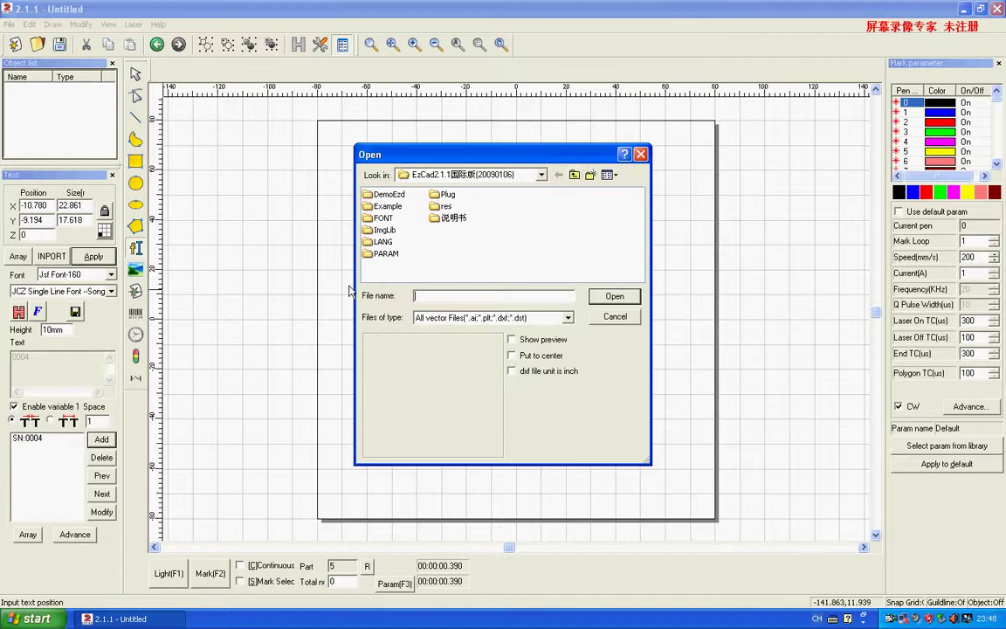
pyautogui.click(575, 175)
pyautogui.click(575, 175)
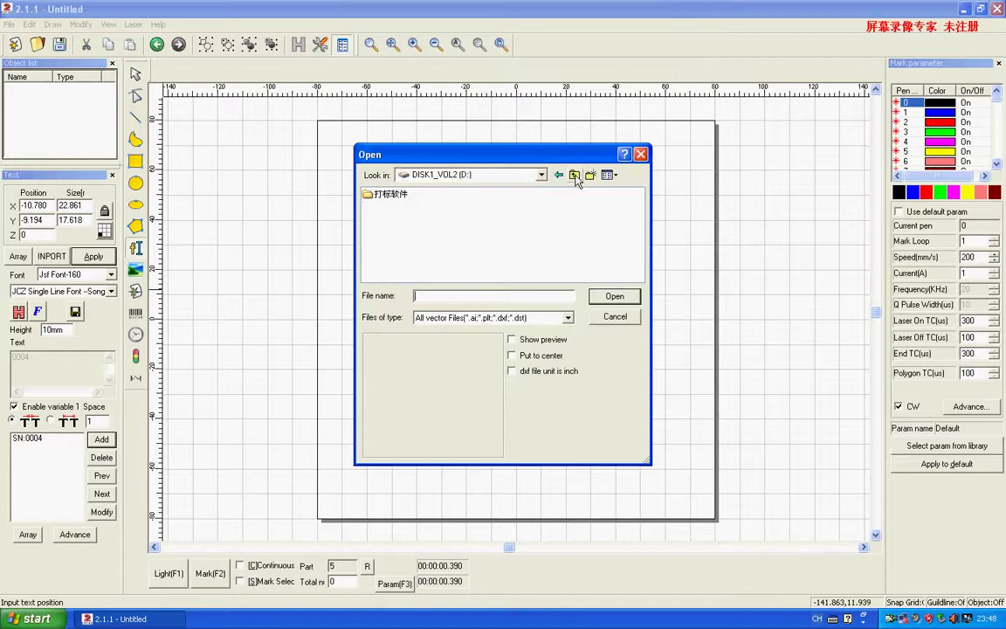
pyautogui.click(574, 175)
pyautogui.click(575, 175)
pyautogui.doubleClick(388, 230)
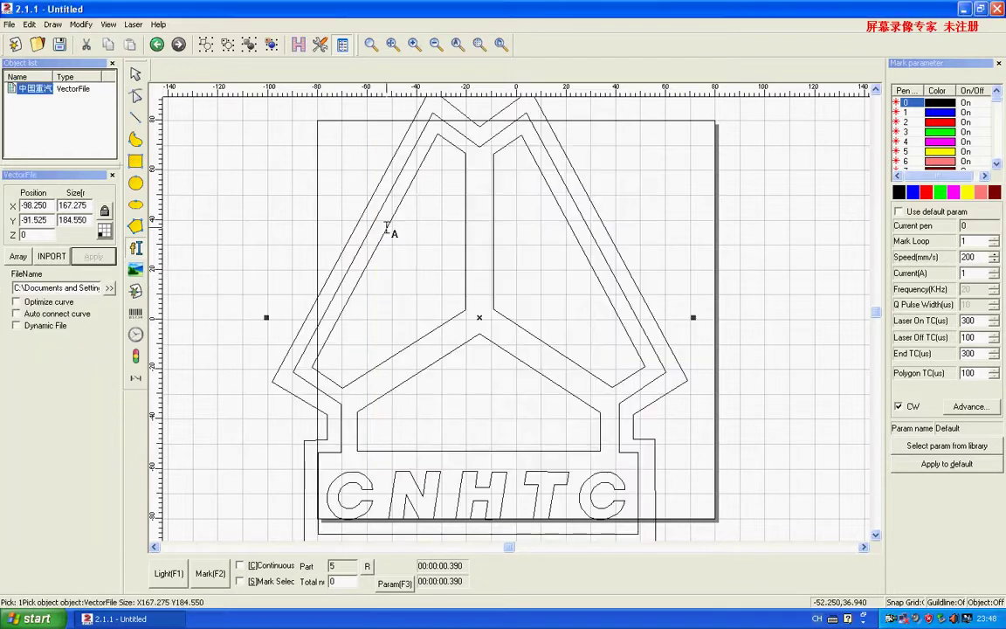
# Step: Scale the imported CNHTC logo down to about 50 by 55 mm and centre it on the origin
pyautogui.scroll(-2, 377, 184)
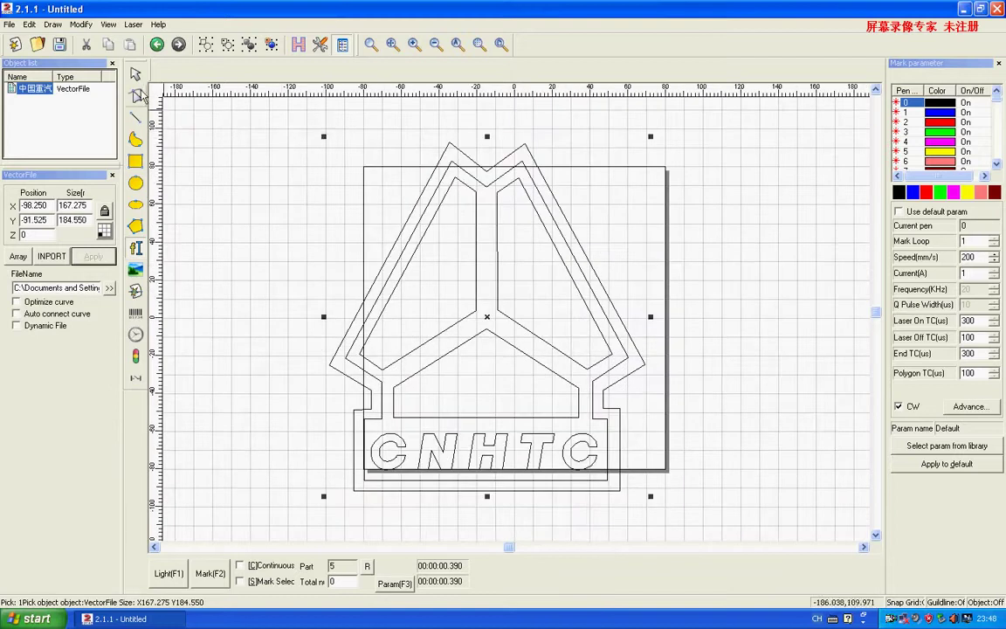
pyautogui.moveTo(324, 136); pyautogui.dragTo(545, 382)
pyautogui.click(272, 43)
pyautogui.scroll(2, 387, 207)
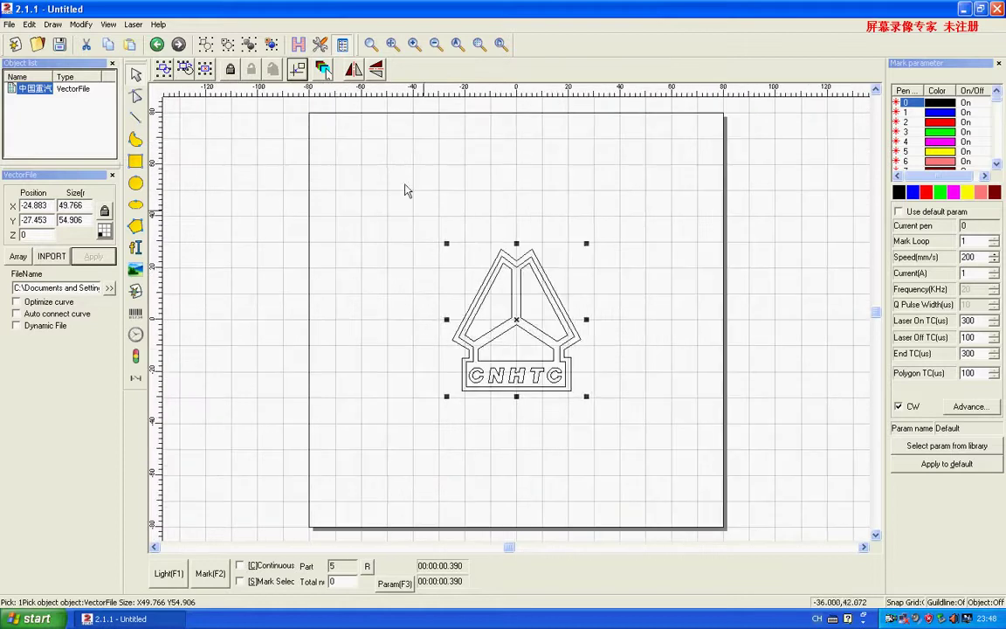
# Step: Hatch the logo with a 0.2 mm line distance and change the hatch type to concentric rings
pyautogui.click(300, 45)
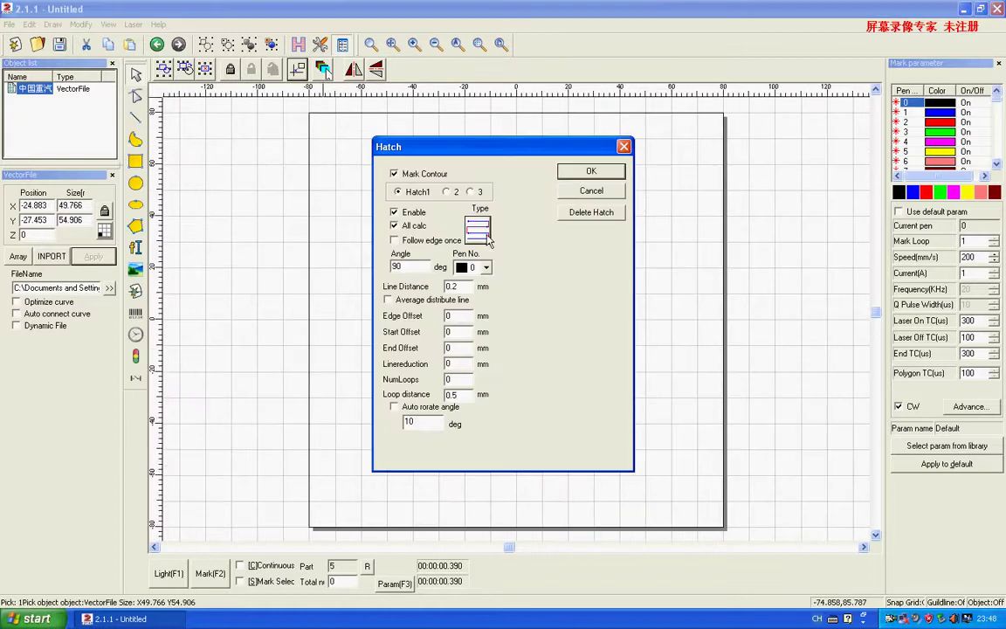
pyautogui.click(564, 170)
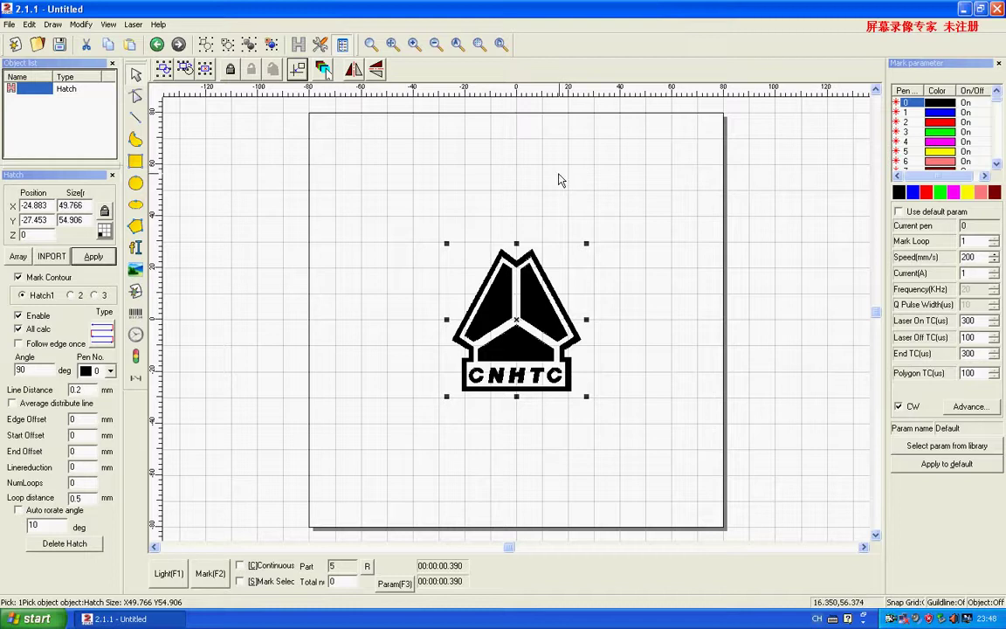
pyautogui.click(111, 334)
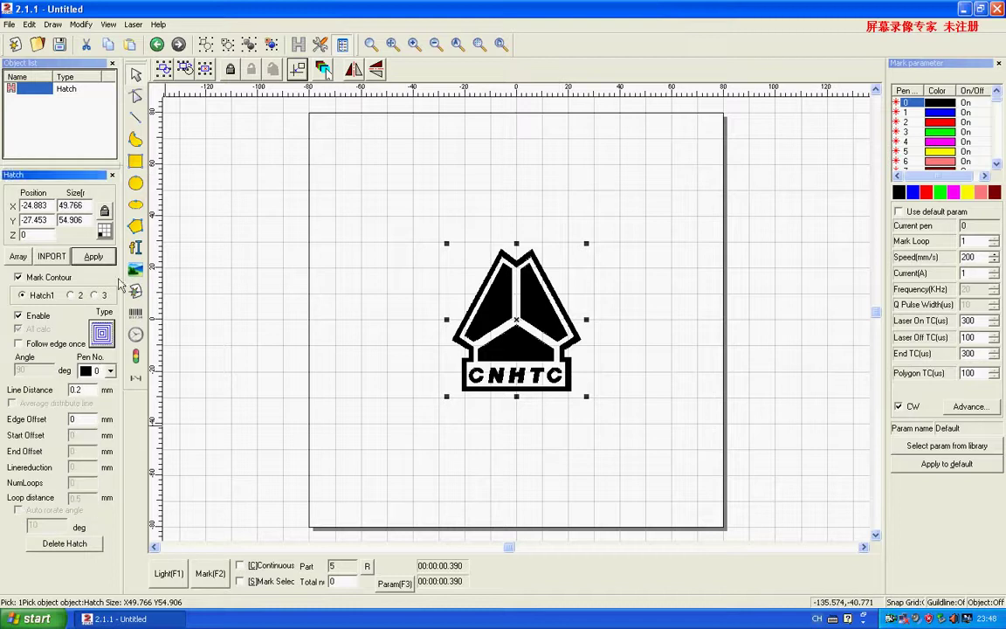
pyautogui.click(101, 261)
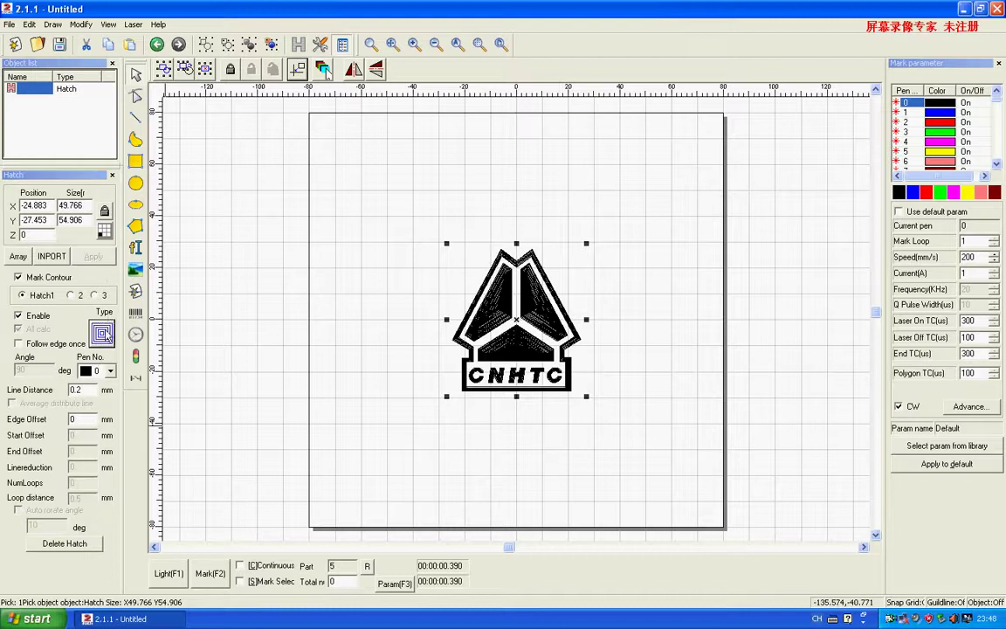
# Step: Change the logo's hatch type to back-and-forth lines and apply it with the follow edge once option enabled
pyautogui.click(102, 336)
pyautogui.click(94, 255)
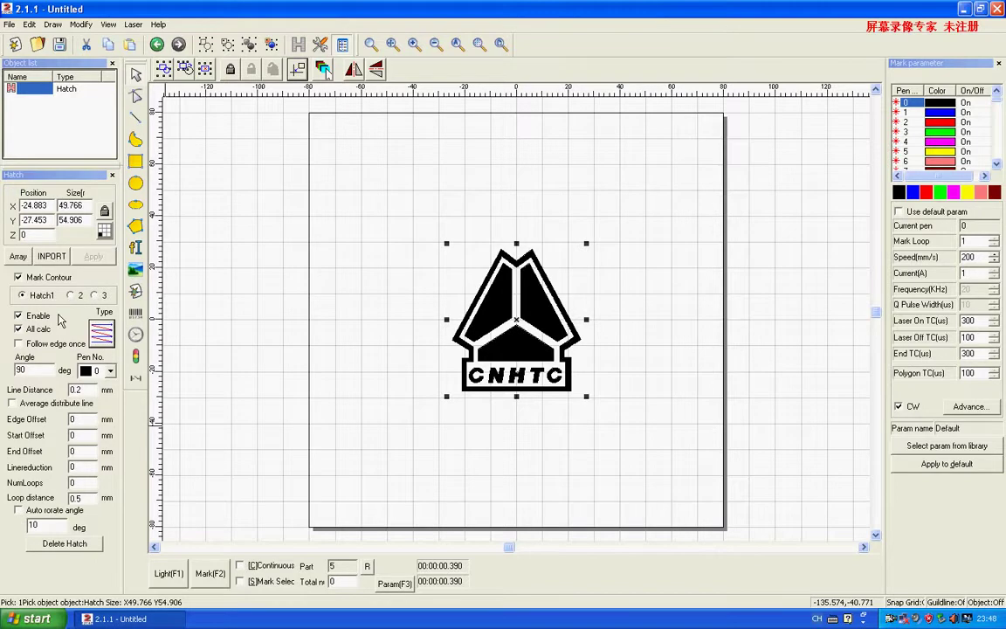
pyautogui.click(19, 344)
pyautogui.click(91, 255)
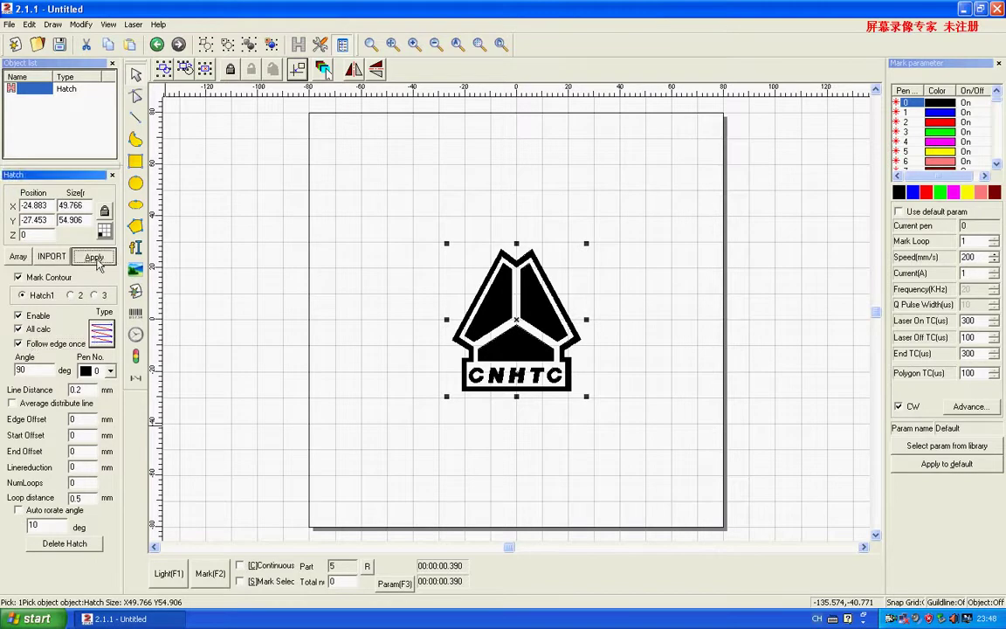
# Step: Set the logo's hatch angle to 0 degrees, then start marking the logo and stop the run
pyautogui.press('BackSpace')
pyautogui.press('BackSpace')
pyautogui.write('0')
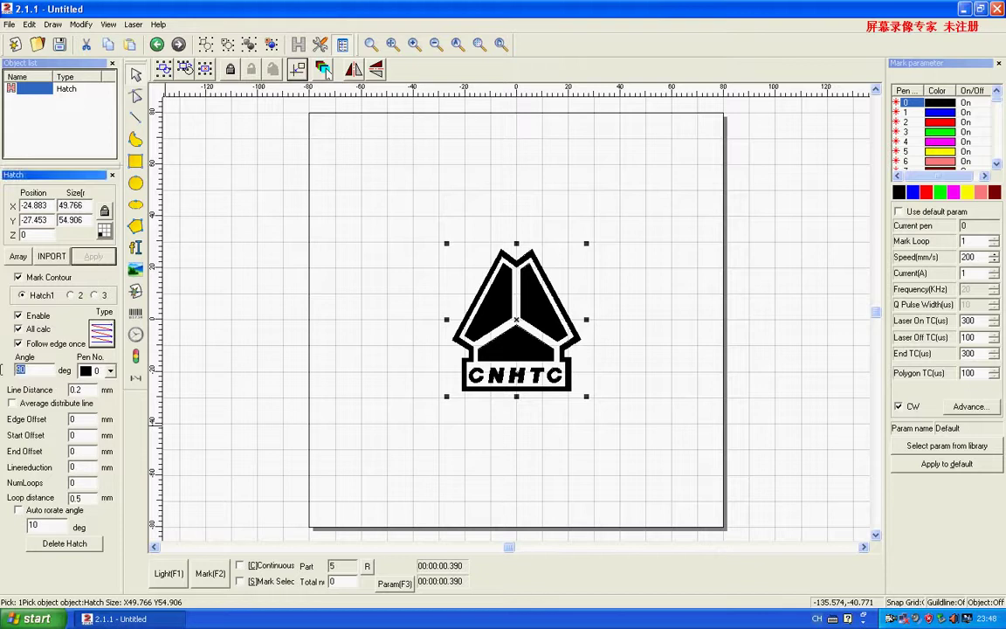
pyautogui.click(103, 258)
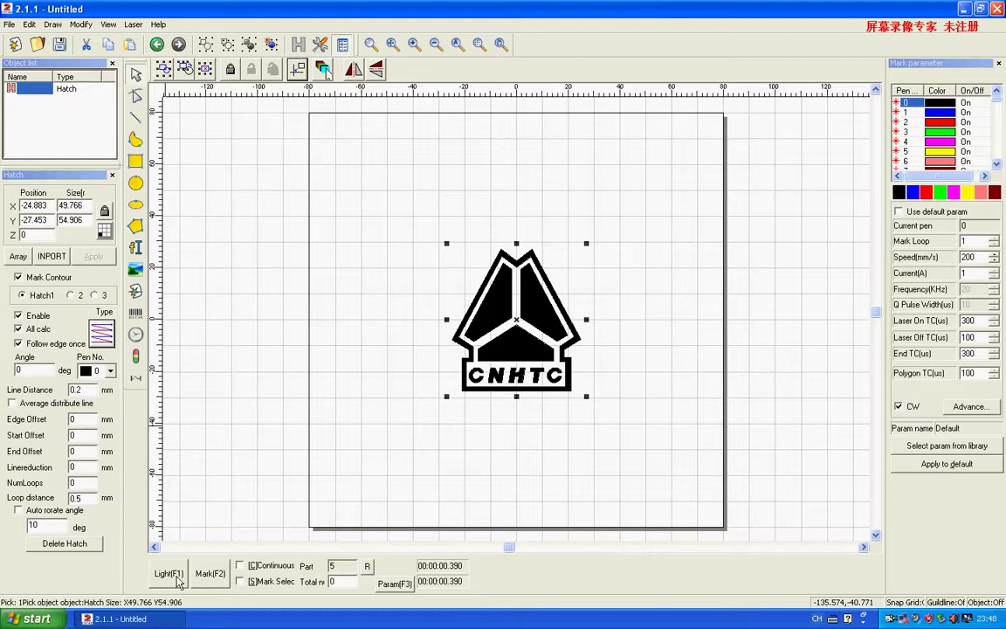
pyautogui.click(211, 574)
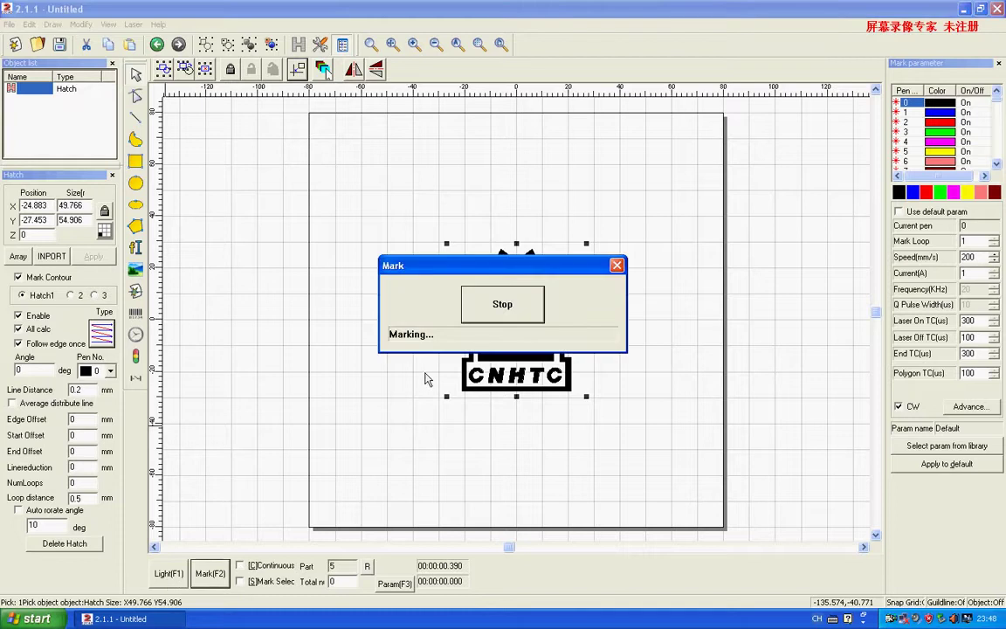
pyautogui.click(496, 306)
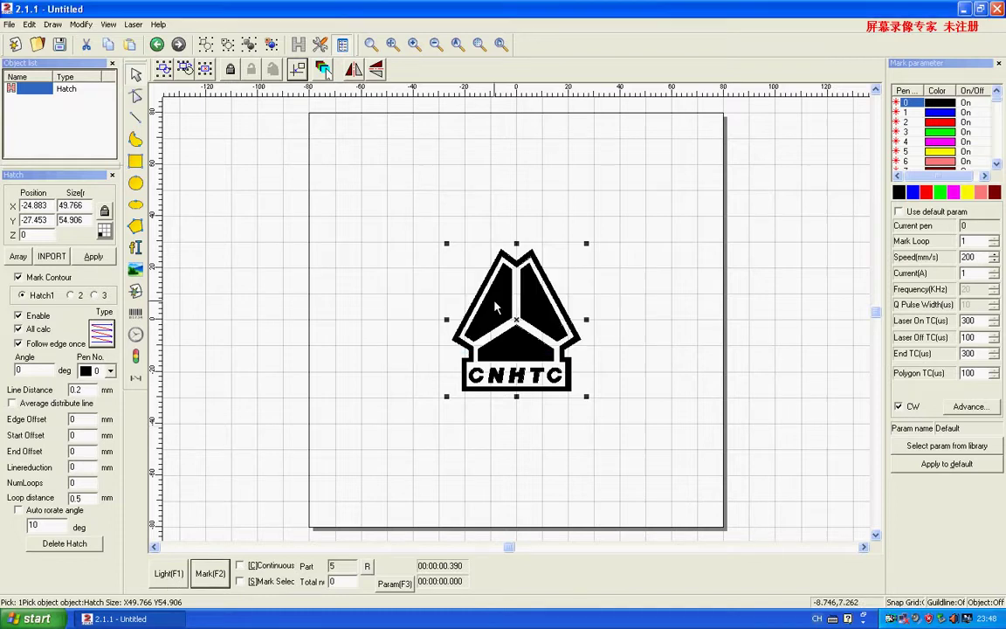
# Step: Delete the hatch from the logo and break the vector file apart into separate curves
pyautogui.click(78, 545)
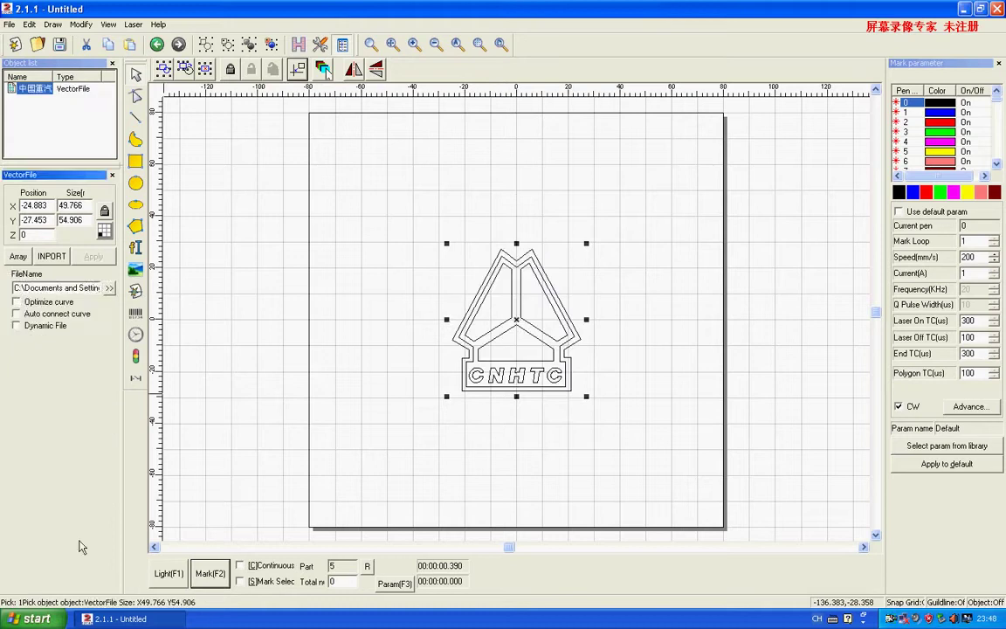
pyautogui.click(536, 374)
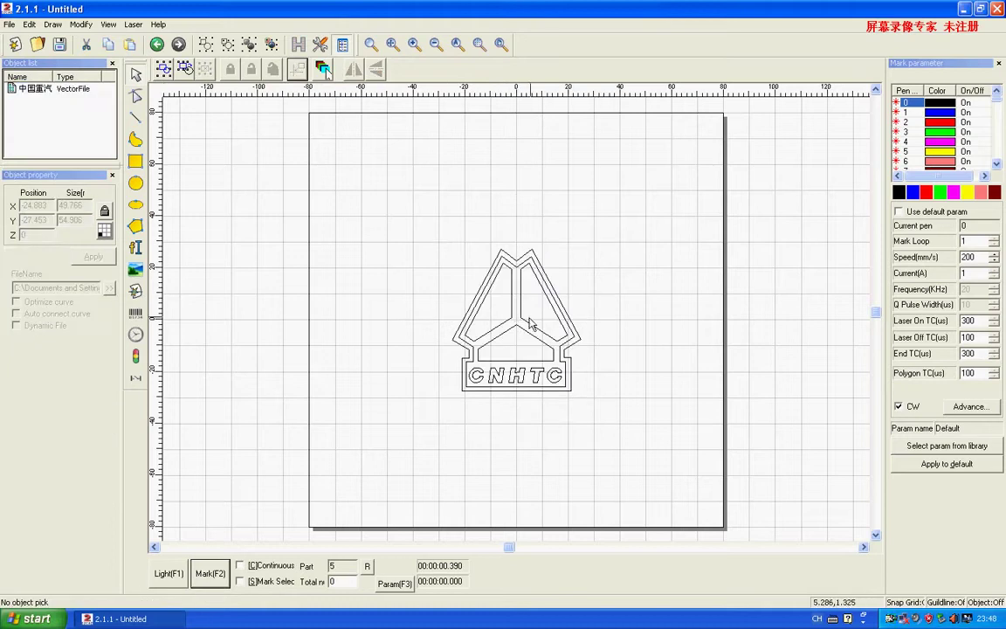
pyautogui.click(529, 323)
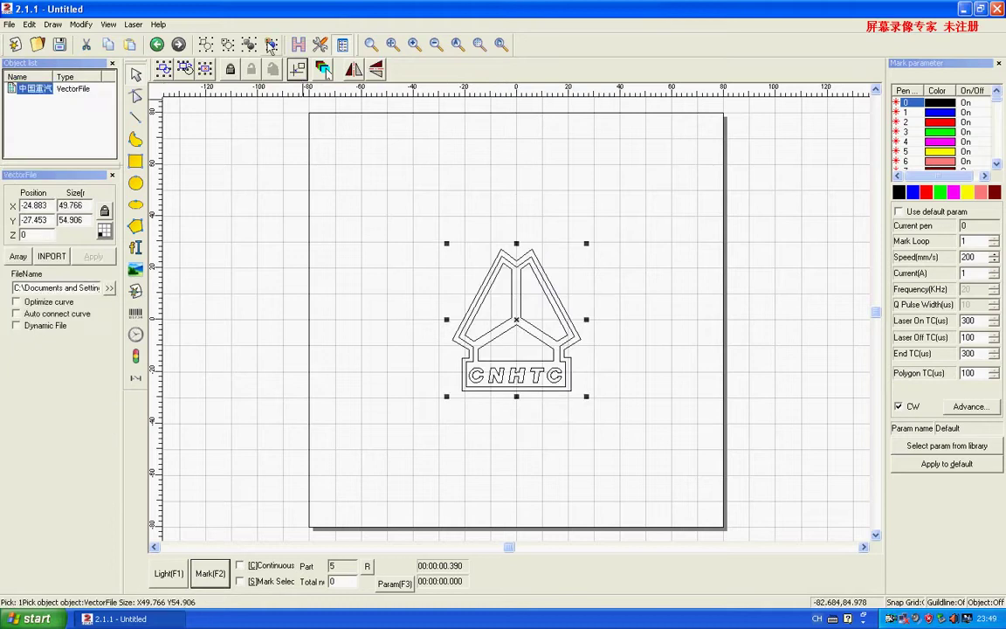
pyautogui.click(270, 44)
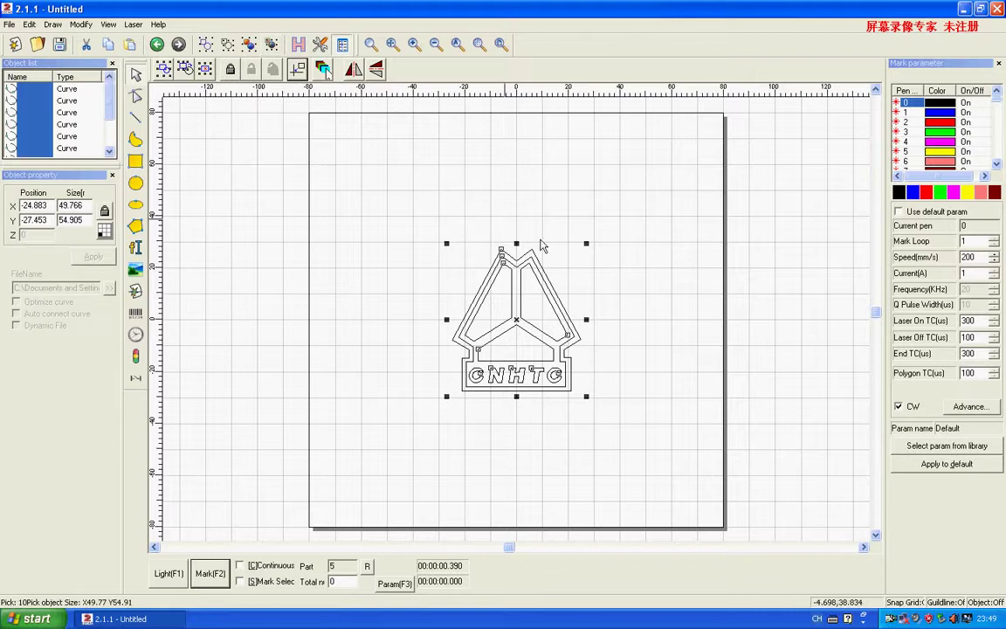
# Step: Delete the logo's emblem and frame curves one by one, leaving only the CNHTC letters
pyautogui.scroll(2, 603, 236)
pyautogui.click(563, 254)
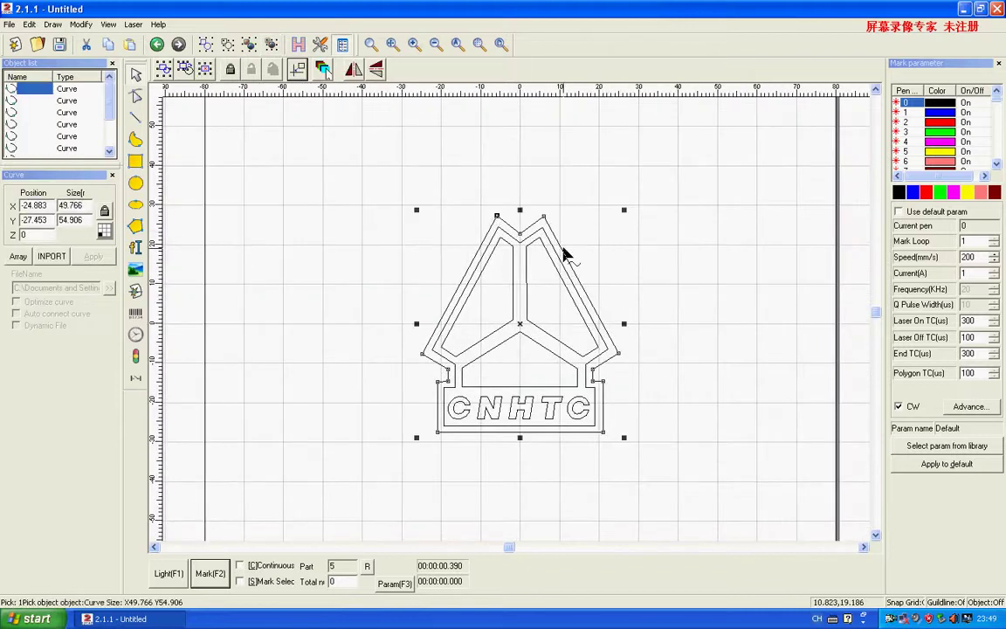
pyautogui.press('Delete')
pyautogui.click(557, 267)
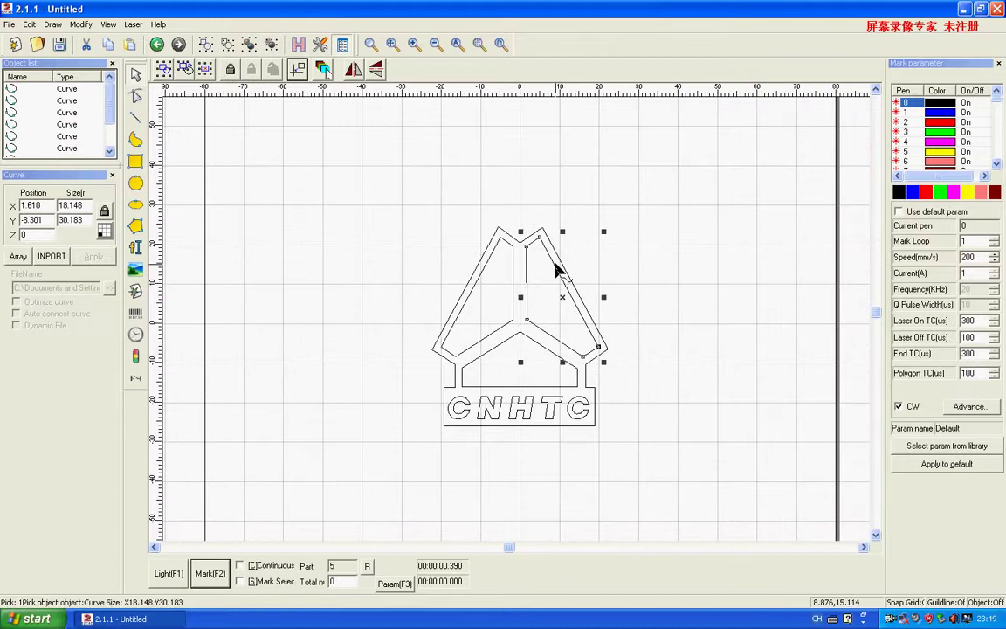
pyautogui.press('Delete')
pyautogui.click(533, 238)
pyautogui.press('Delete')
pyautogui.click(514, 251)
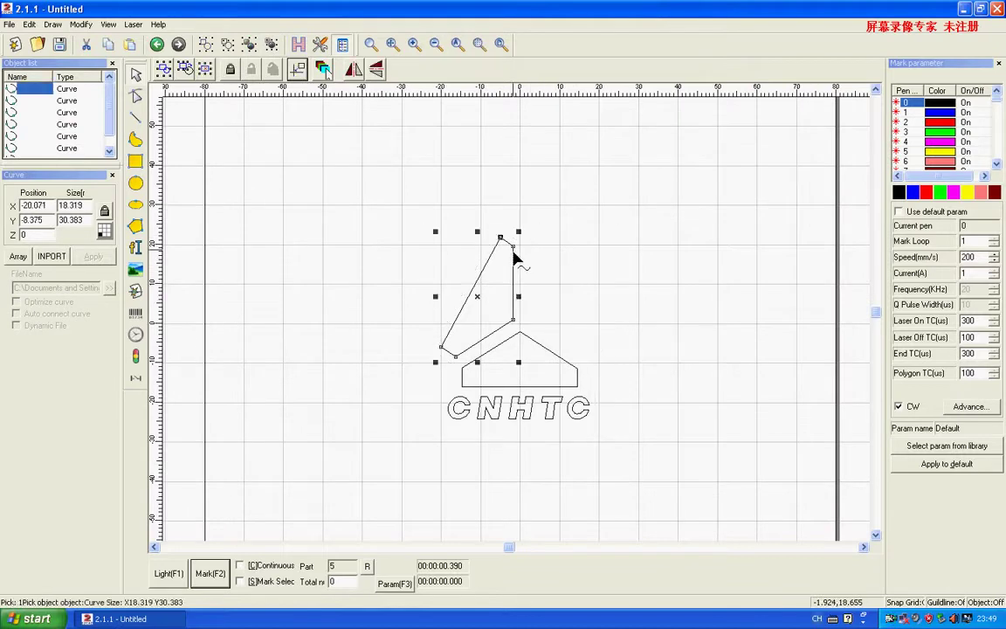
pyautogui.press('Delete')
pyautogui.click(515, 339)
pyautogui.press('Delete')
# Step: Group the five CNHTC letter curves and centre the group on the origin
pyautogui.moveTo(409, 377); pyautogui.dragTo(709, 497)
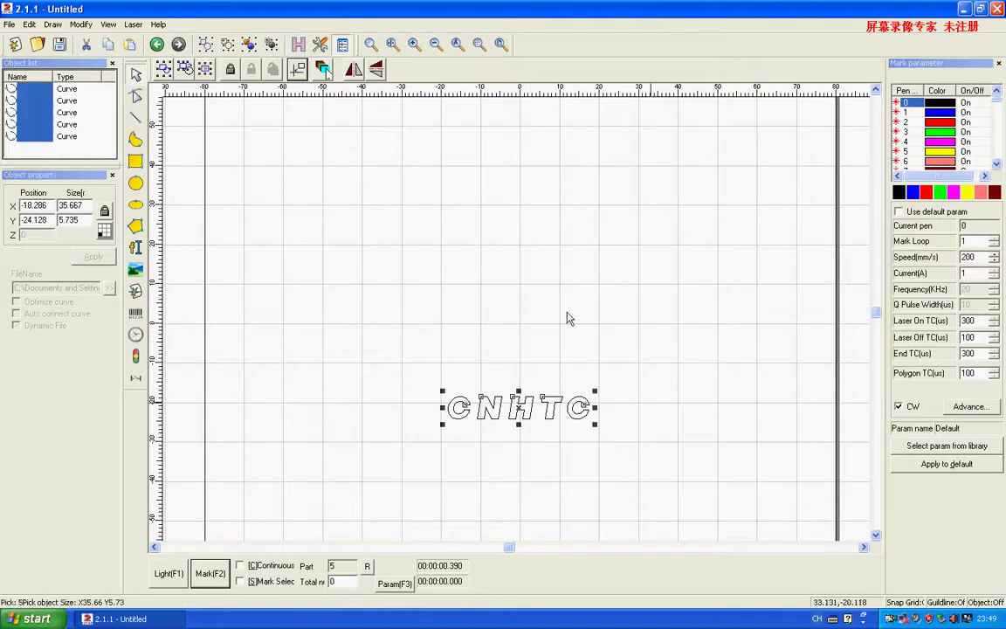
pyautogui.click(248, 46)
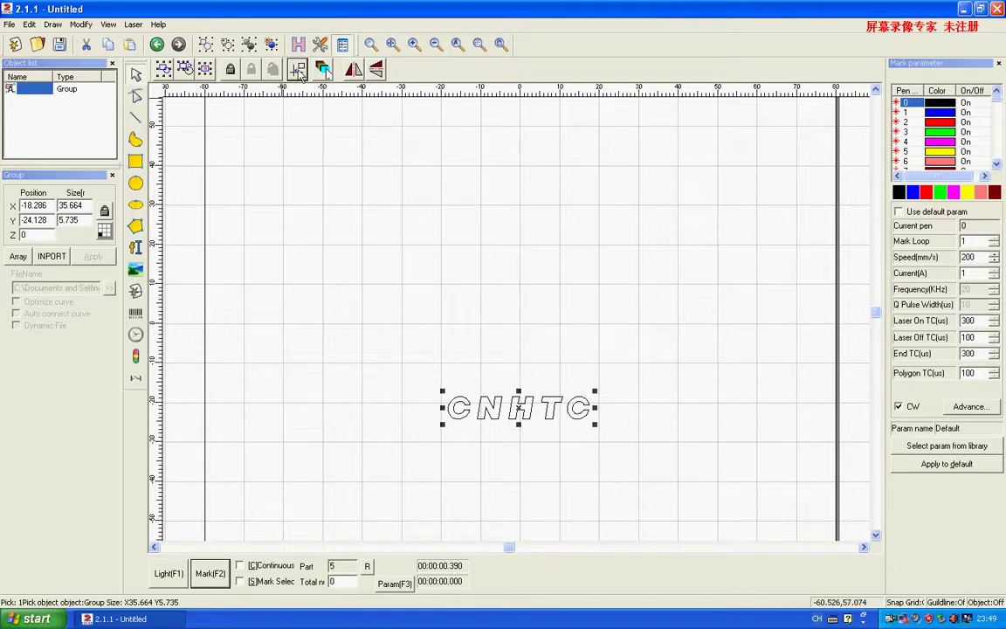
pyautogui.click(297, 70)
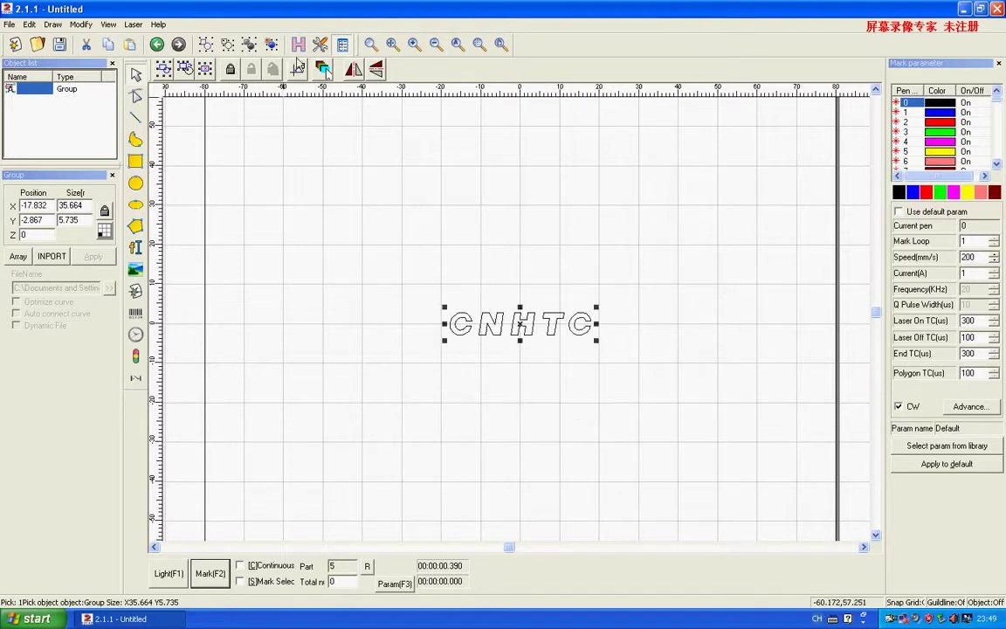
# Step: Hatch the grouped CNHTC letters with back-and-forth lines at 0 degrees and 0.2 mm line distance
pyautogui.click(270, 48)
pyautogui.click(587, 172)
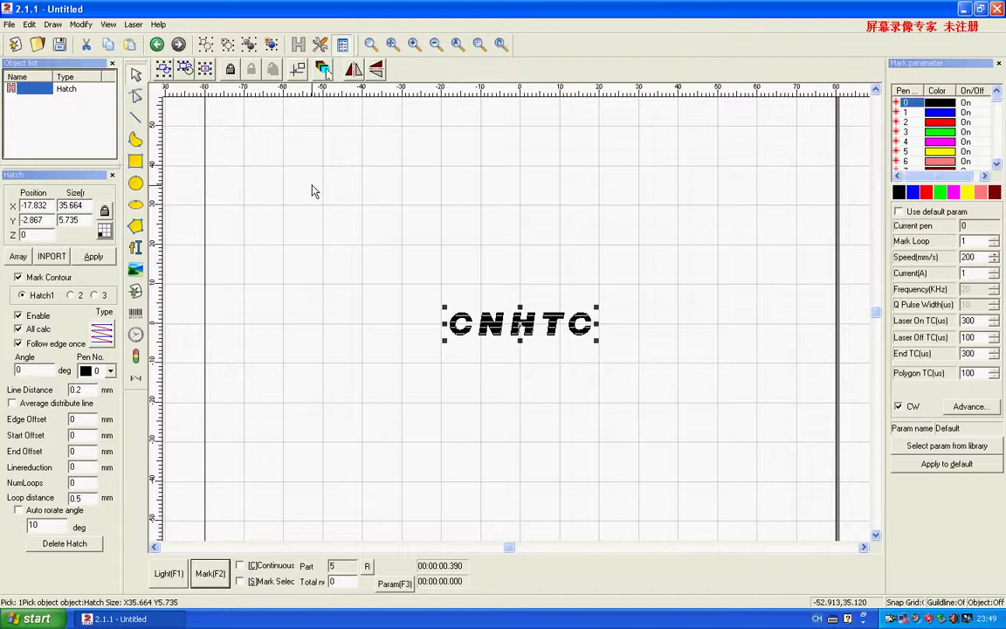
# Step: Delete the hatched CNHTC letters and add a Code 39 barcode with the text 123456
pyautogui.press('Delete')
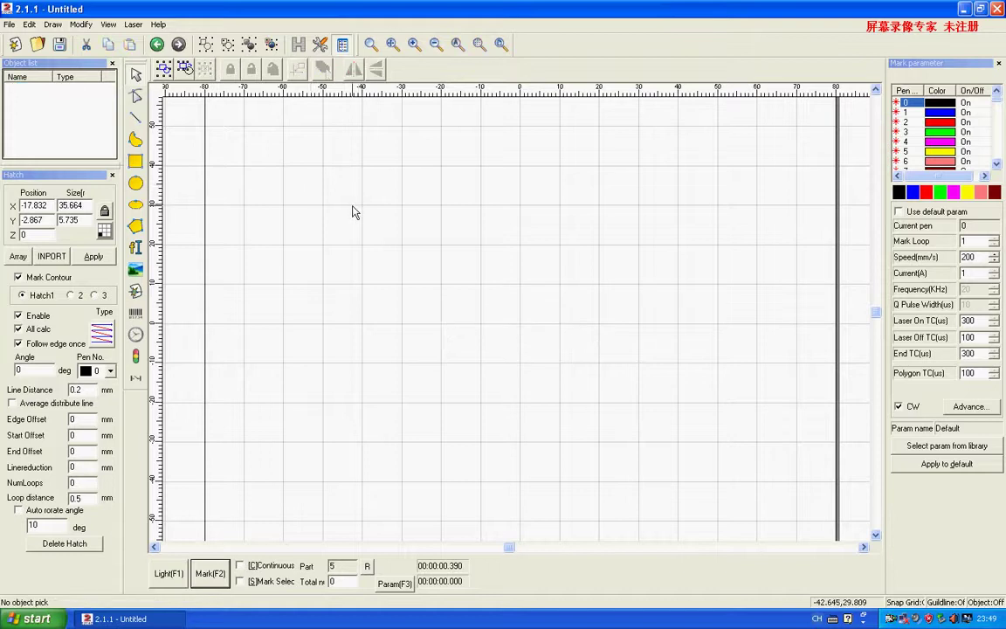
pyautogui.click(11, 24)
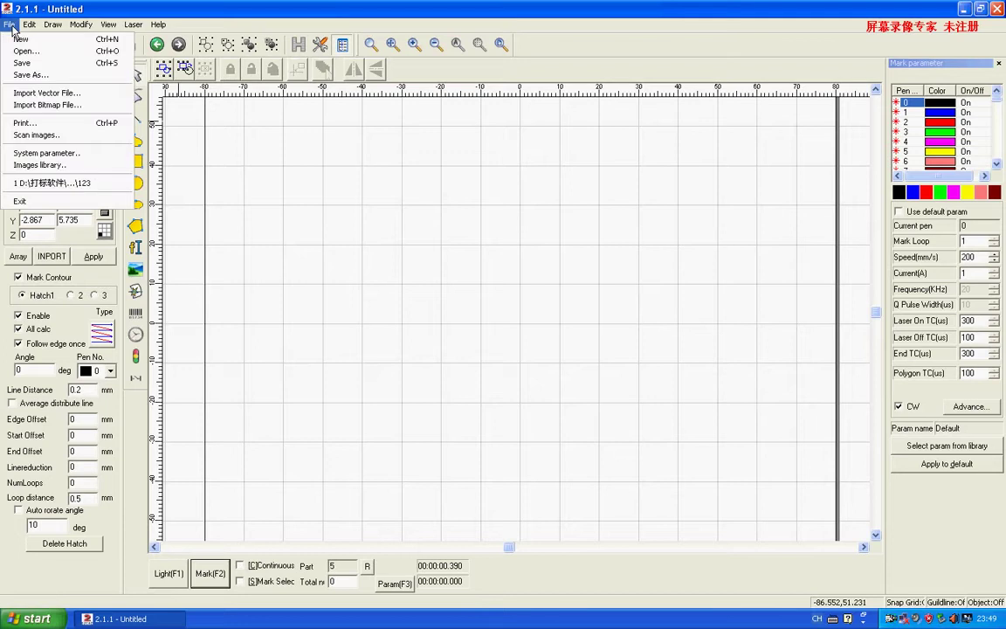
pyautogui.click(263, 164)
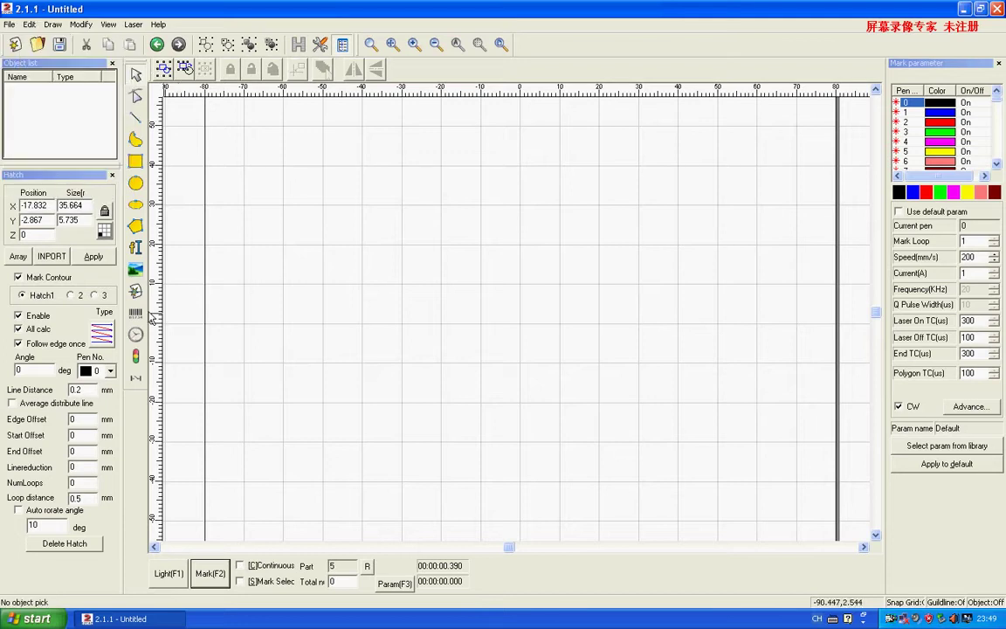
pyautogui.click(135, 312)
pyautogui.click(461, 316)
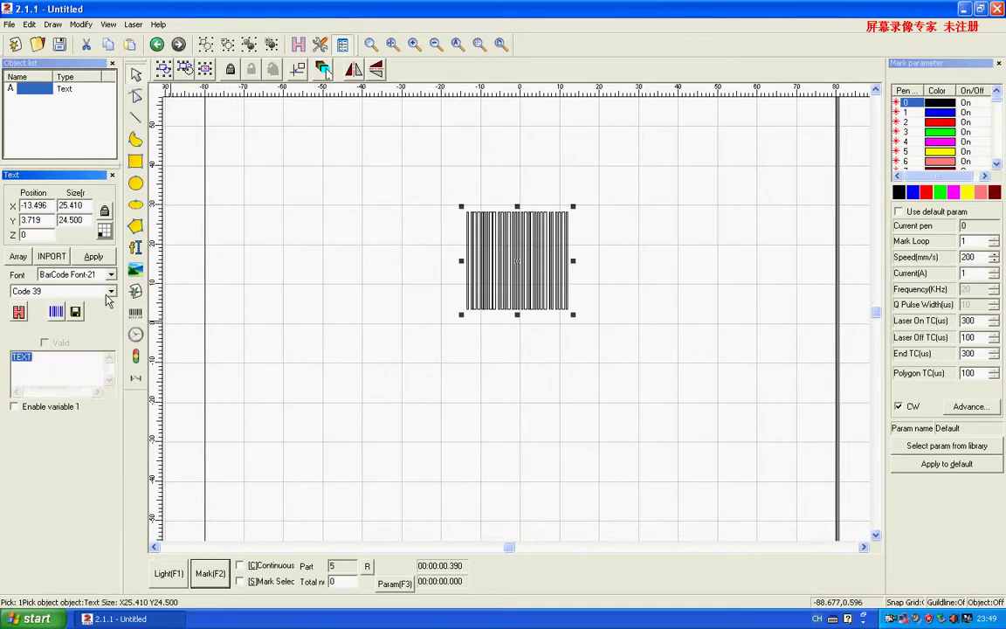
pyautogui.write('123456')
pyautogui.click(91, 255)
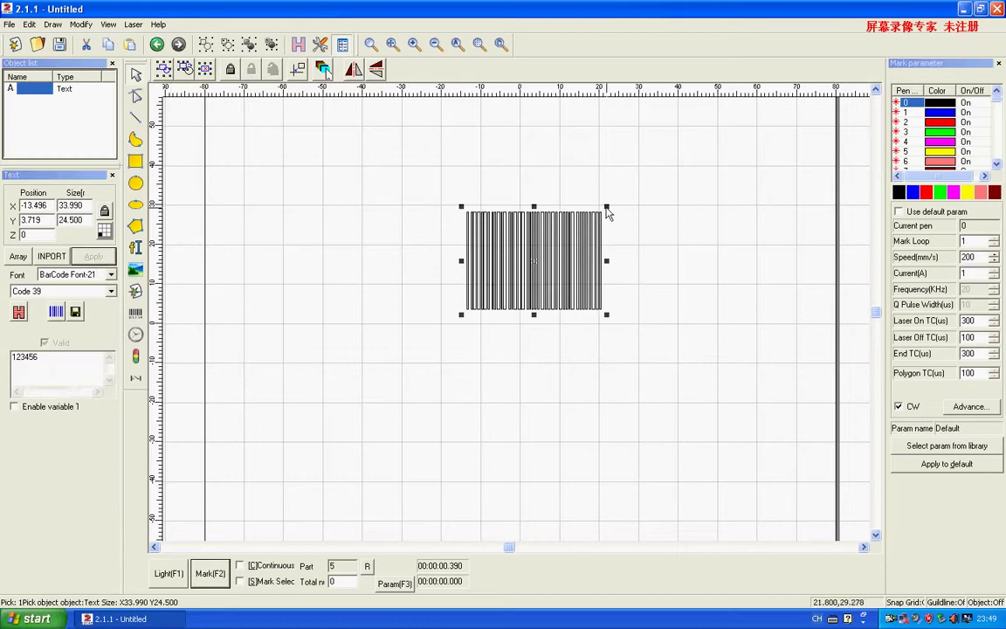
# Step: Centre the barcode on the origin and hatch it, also enabling the hatch setting in its text properties
pyautogui.click(297, 69)
pyautogui.scroll(1, 433, 270)
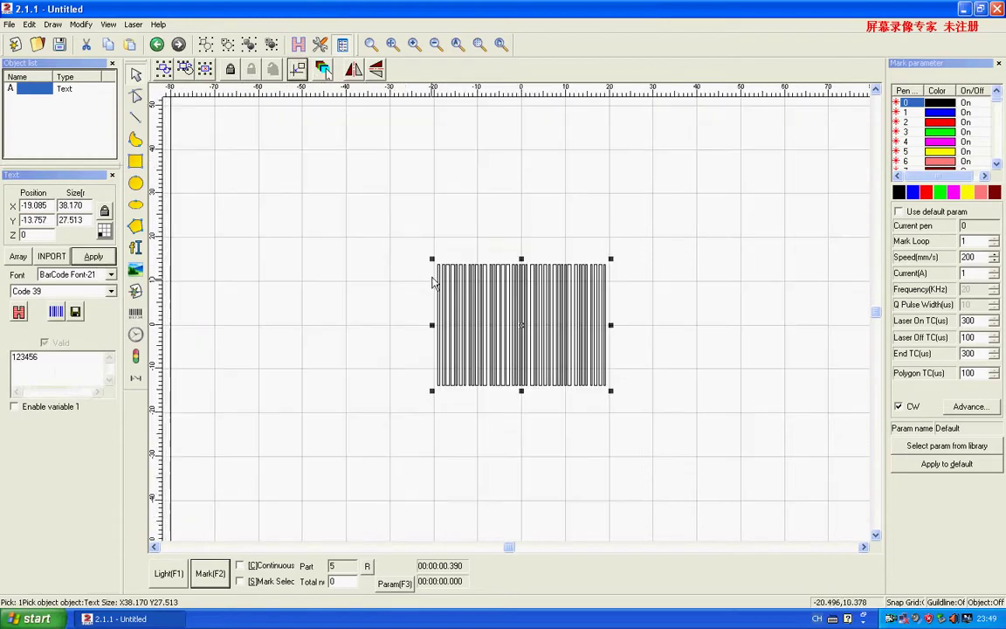
pyautogui.click(269, 43)
pyautogui.click(546, 166)
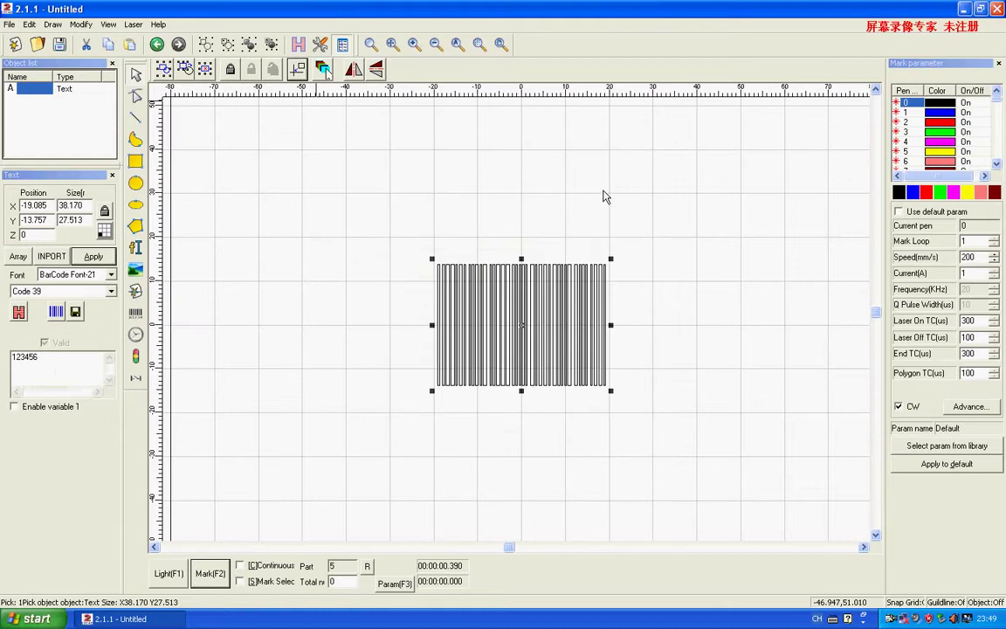
pyautogui.scroll(1, 585, 266)
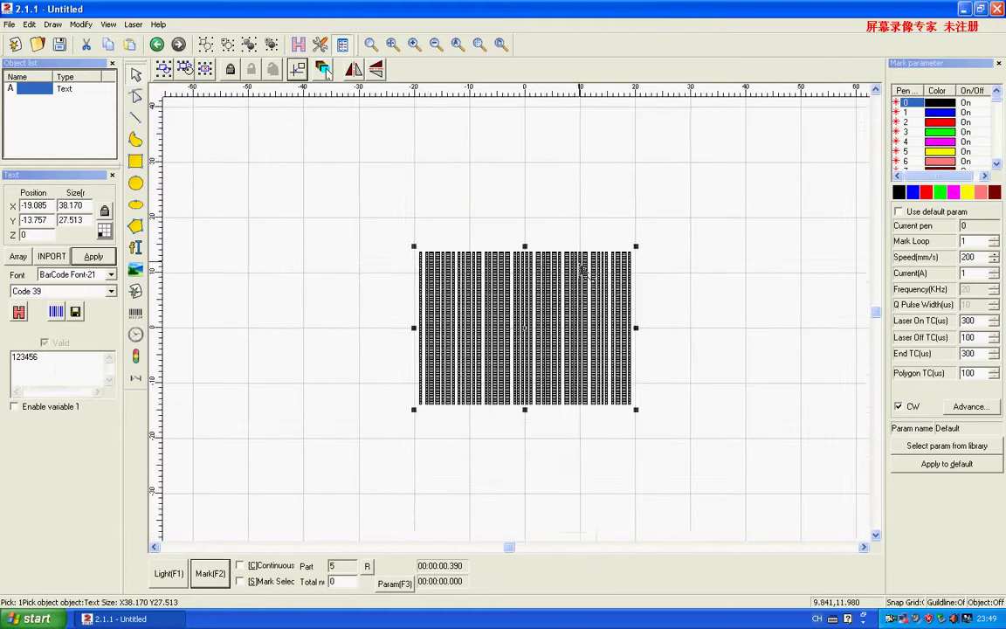
pyautogui.scroll(-1, 582, 270)
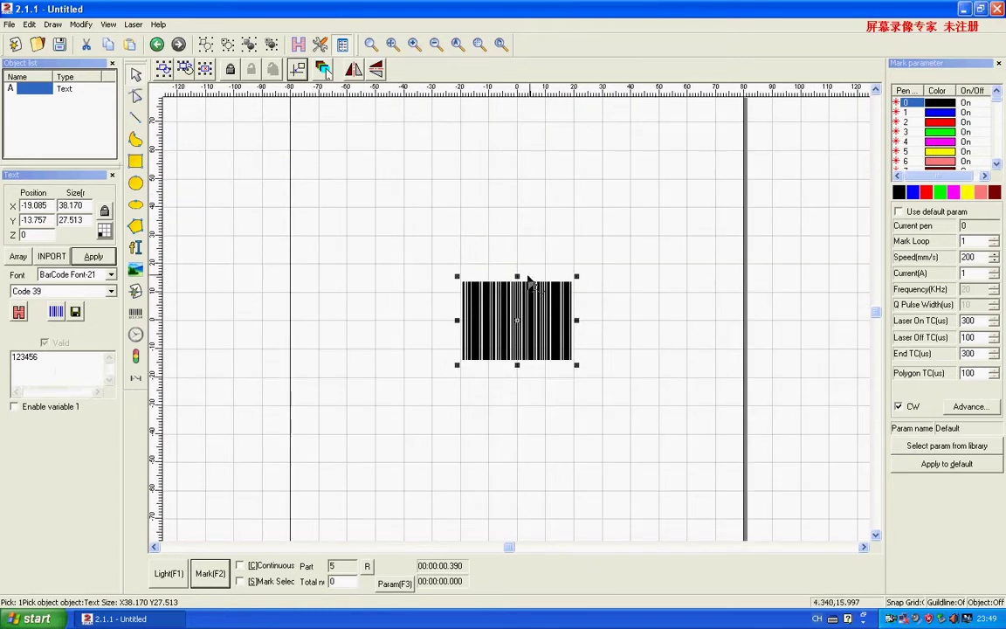
pyautogui.click(23, 315)
pyautogui.click(589, 213)
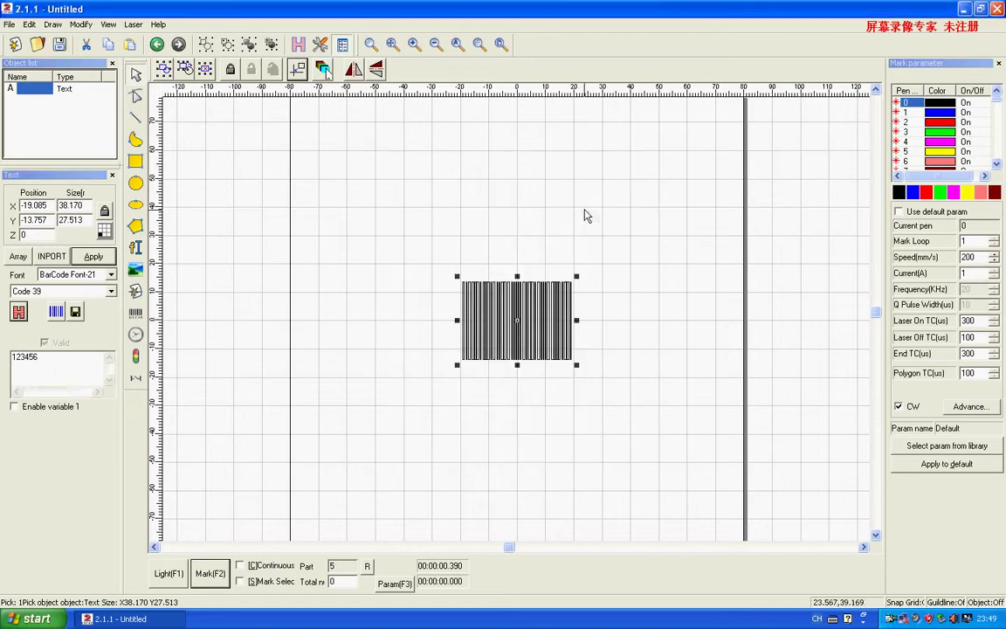
# Step: Change the barcode type to QRCODE and hatch it with lines at 0 degrees and 0.2 mm line distance
pyautogui.click(111, 297)
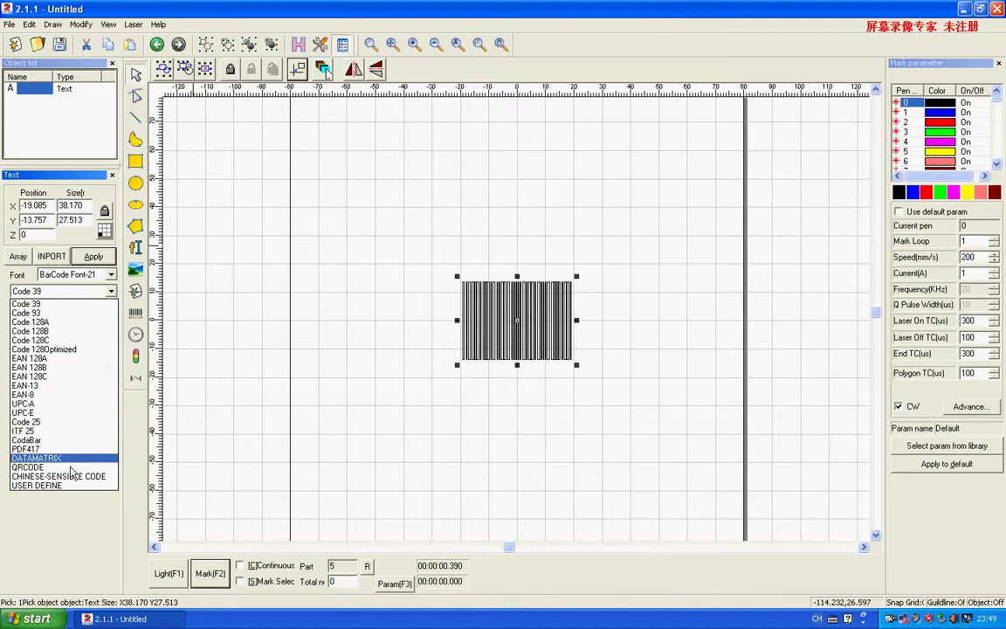
pyautogui.click(52, 410)
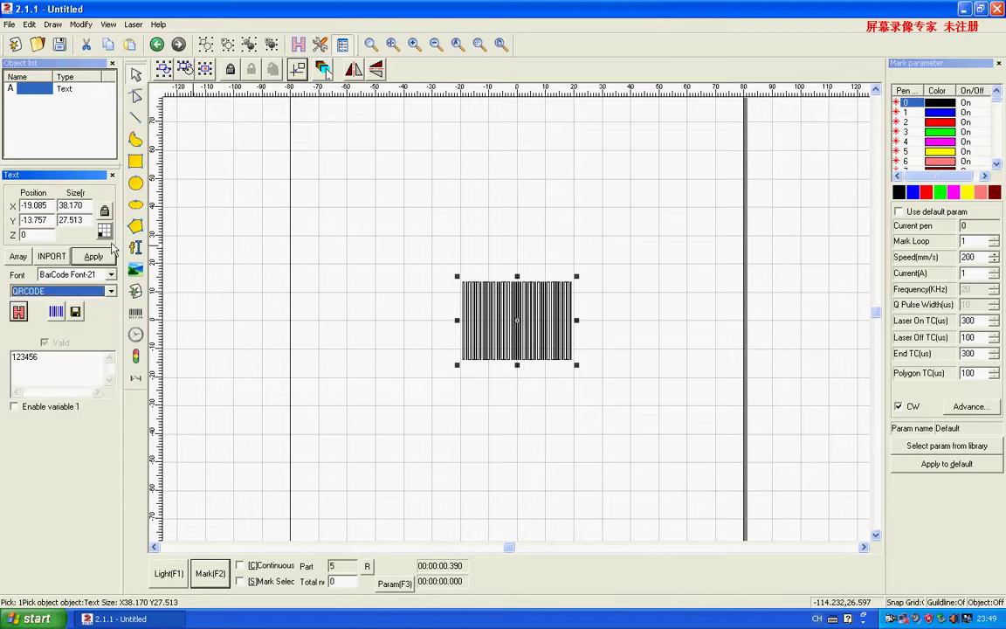
pyautogui.click(94, 256)
pyautogui.moveTo(488, 339)
pyautogui.mouseDown()
pyautogui.moveTo(680, 254)
pyautogui.moveTo(623, 247)
pyautogui.mouseUp()
pyautogui.click(322, 70)
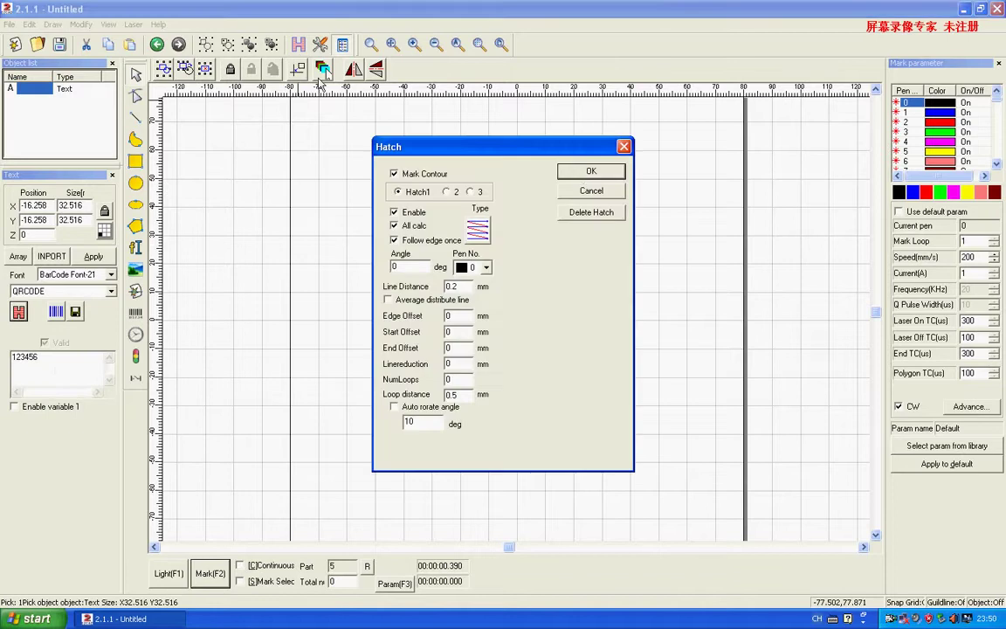
pyautogui.click(583, 177)
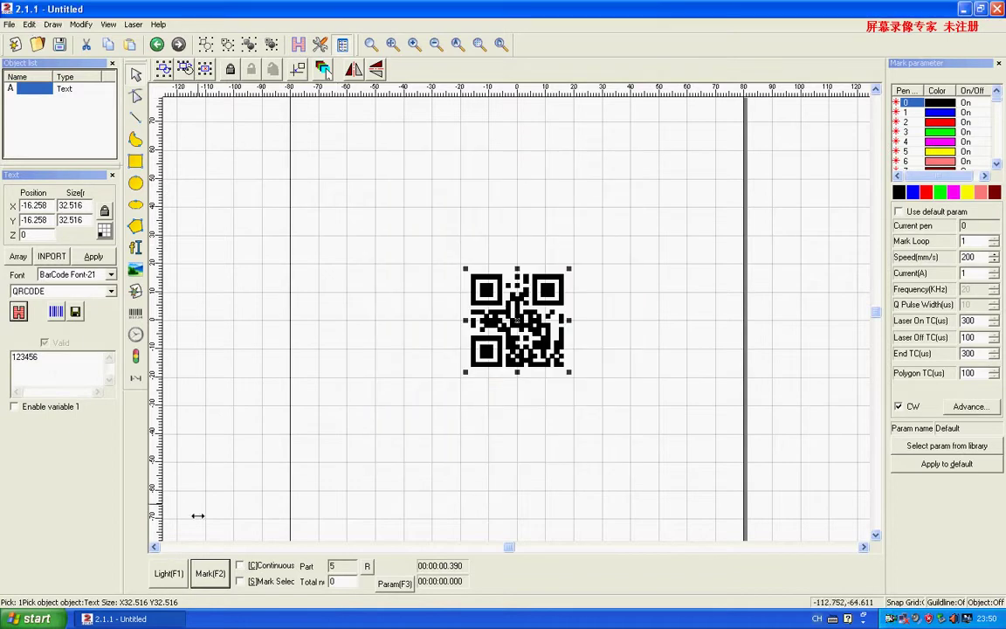
# Step: Start and stop a marking run of the QR code, and save the drawing to the Desktop as 1234
pyautogui.click(210, 574)
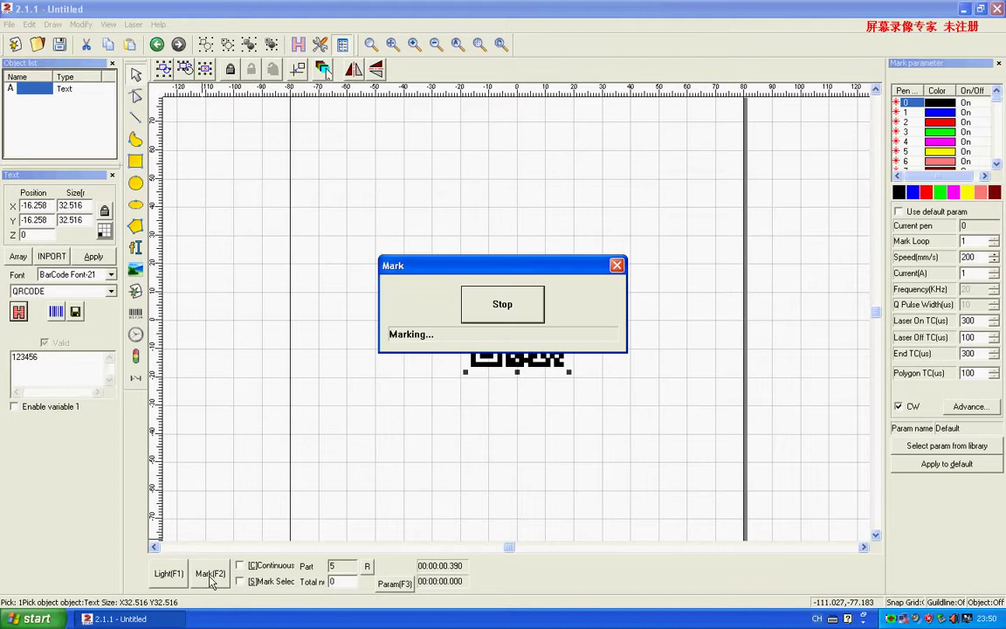
pyautogui.click(502, 304)
pyautogui.click(9, 24)
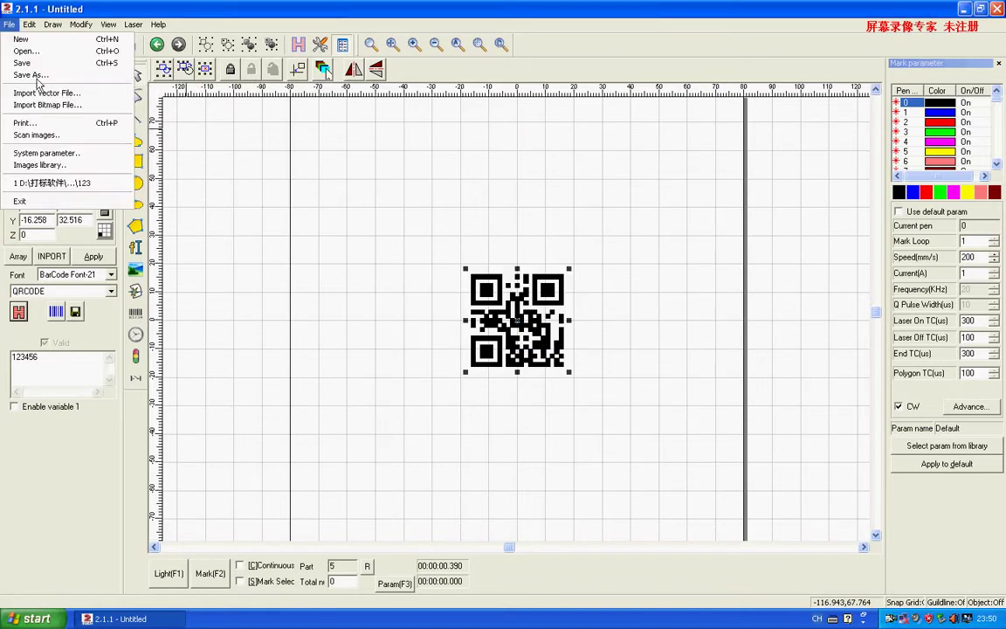
pyautogui.click(37, 76)
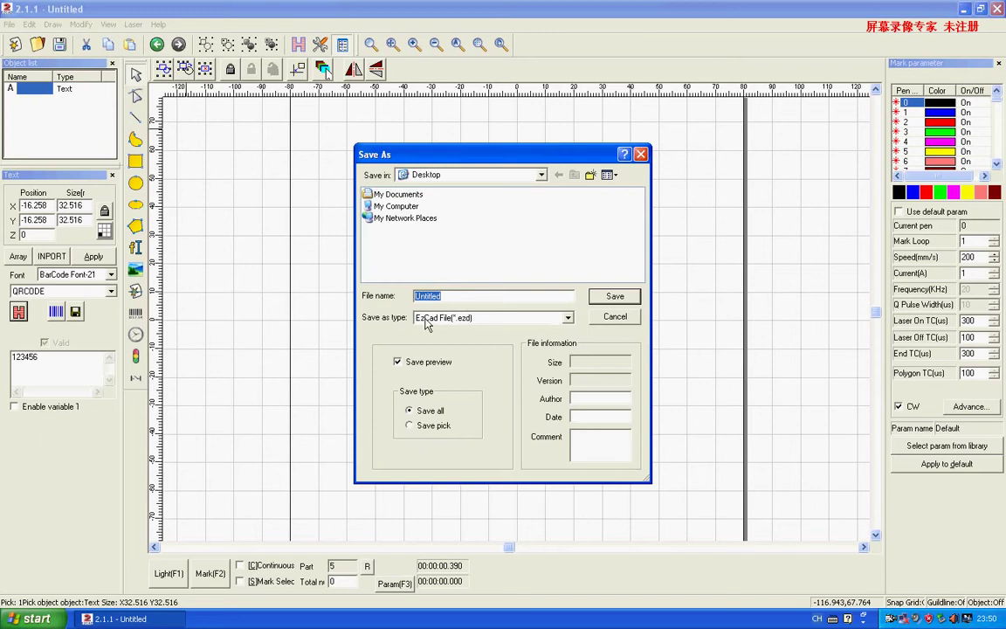
pyautogui.write('1234')
pyautogui.click(625, 299)
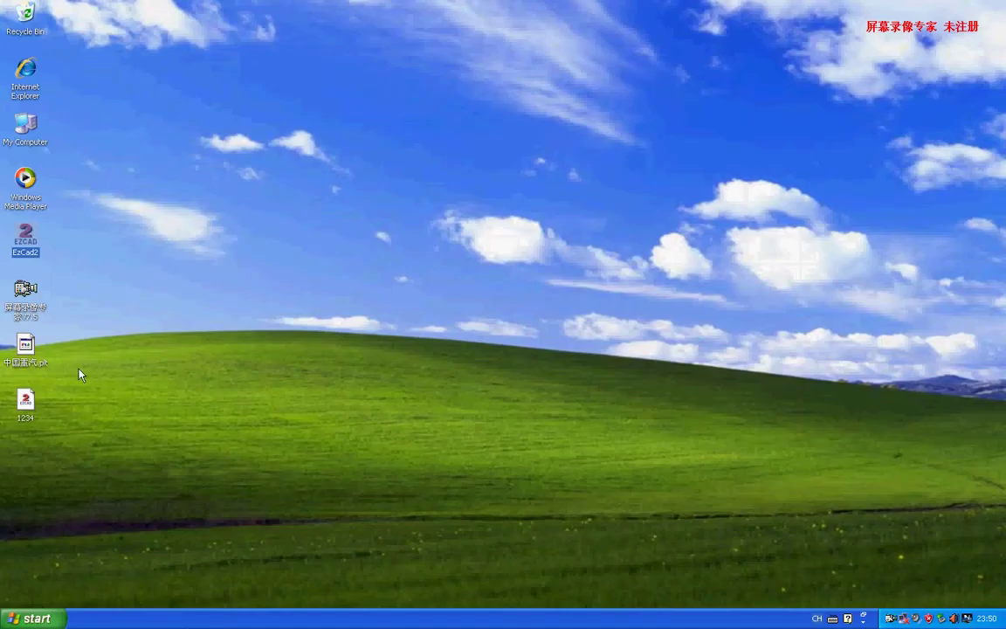
# Step: Open the saved 1234 file from the desktop in EzCad, start marking its QR code and stop the run
pyautogui.doubleClick(24, 409)
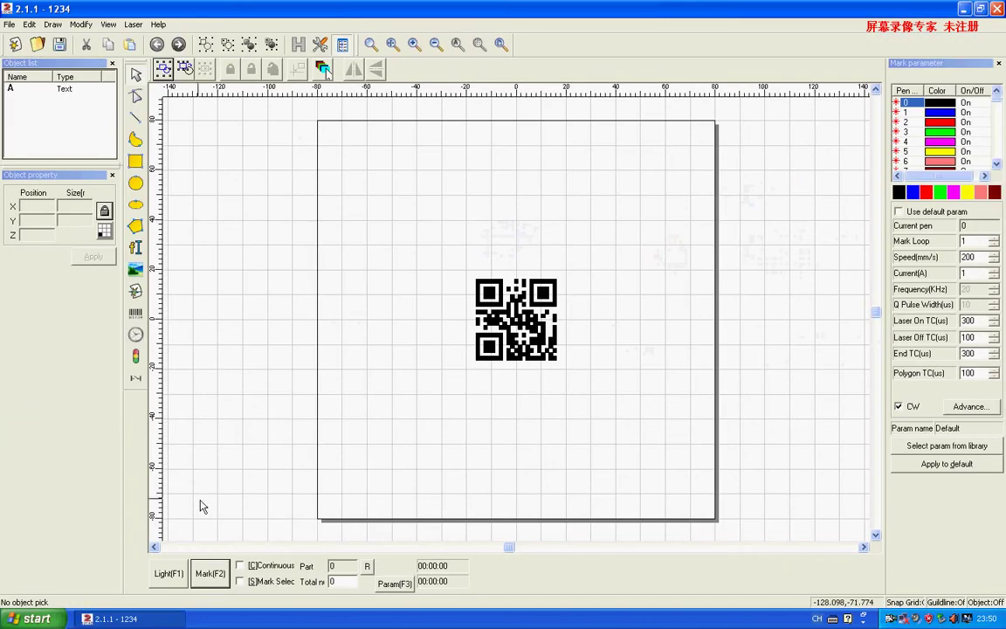
pyautogui.click(221, 570)
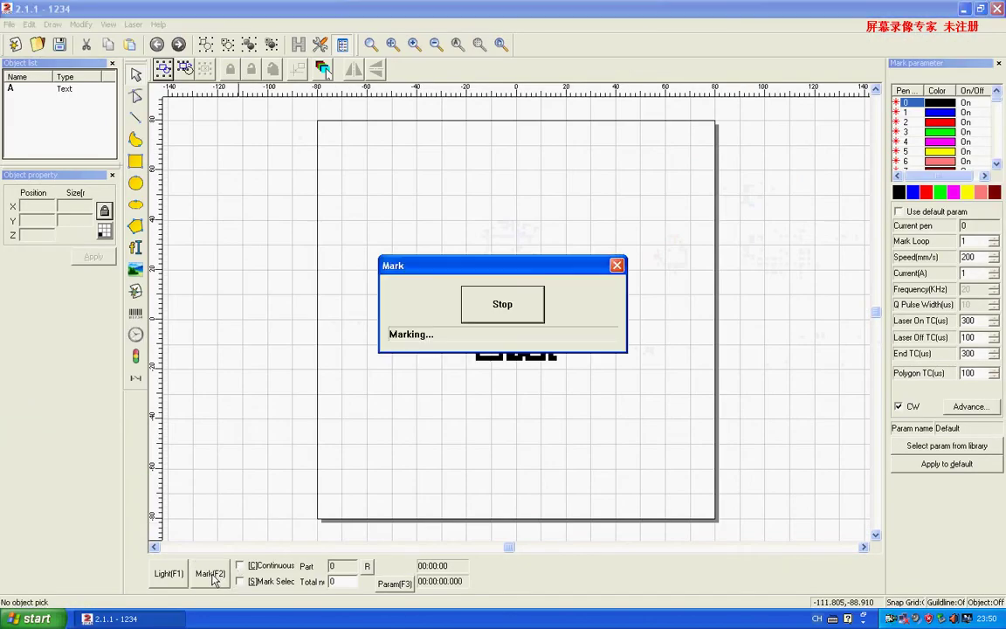
pyautogui.click(502, 306)
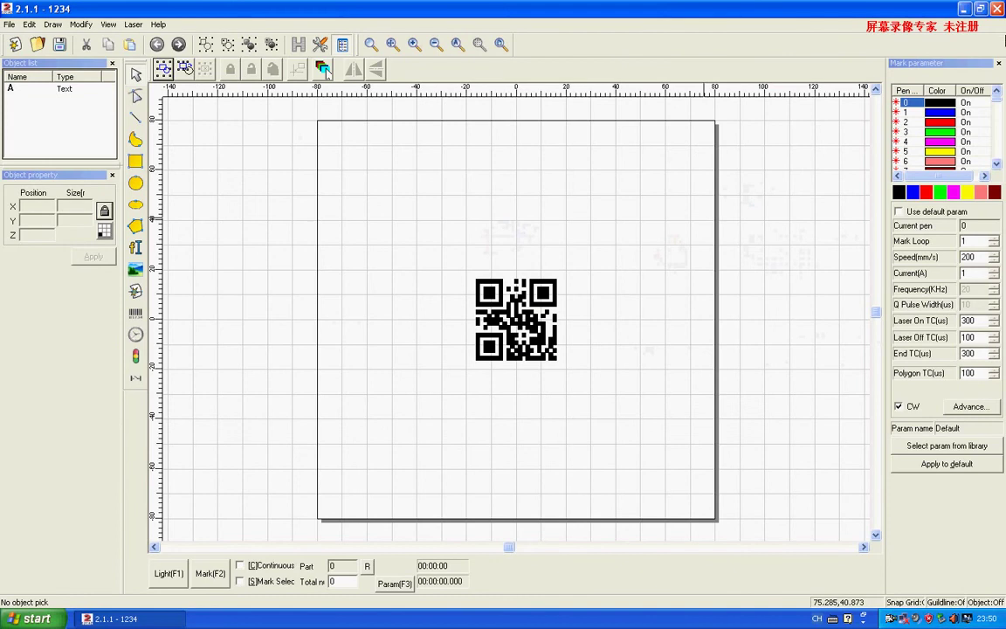